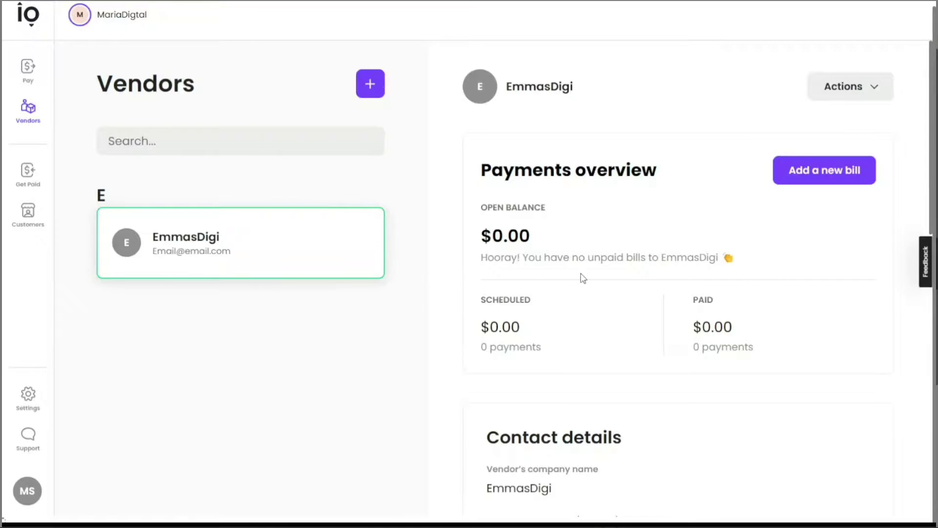
Start a new $1,000 bill for EmmasDigi, trying Monthly before settling on One time.
{"action": "left_click", "coordinate": [840, 177]}
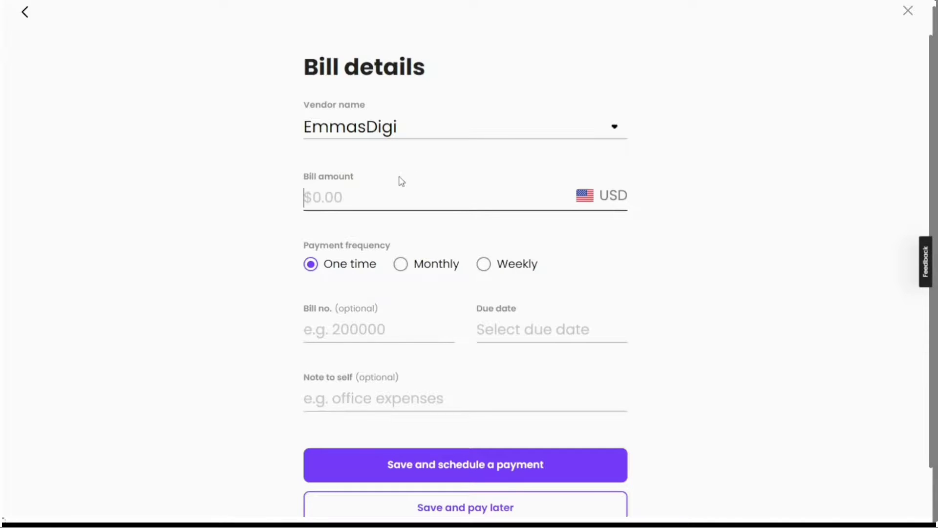
{"action": "type", "text": "1000"}
{"action": "left_click", "coordinate": [401, 266]}
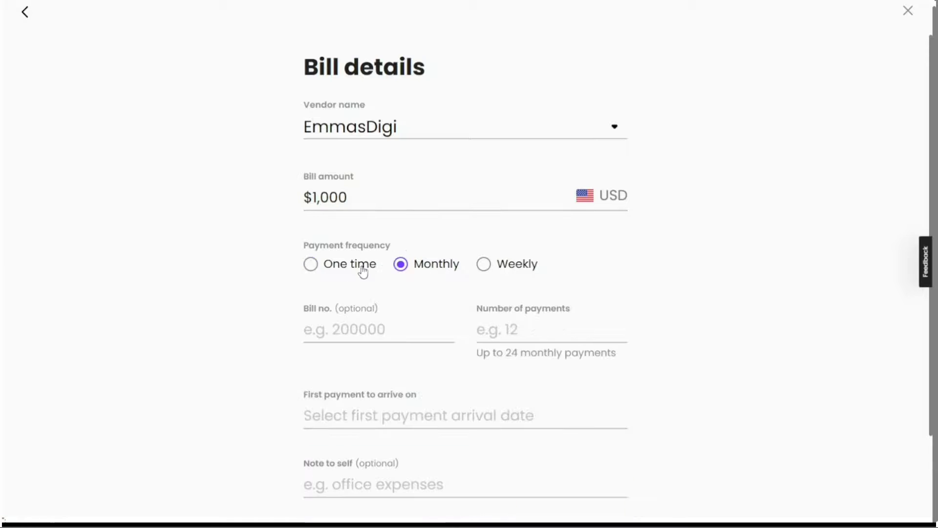
{"action": "left_click", "coordinate": [311, 264]}
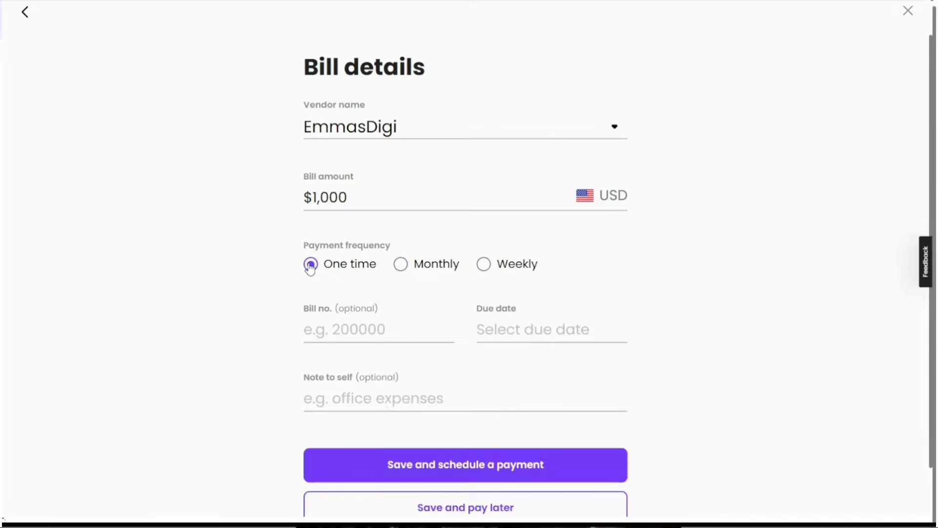
Look at the bill's Due date calendar, Bill no. and Note fields.
{"action": "left_click", "coordinate": [523, 334]}
{"action": "left_click", "coordinate": [390, 331]}
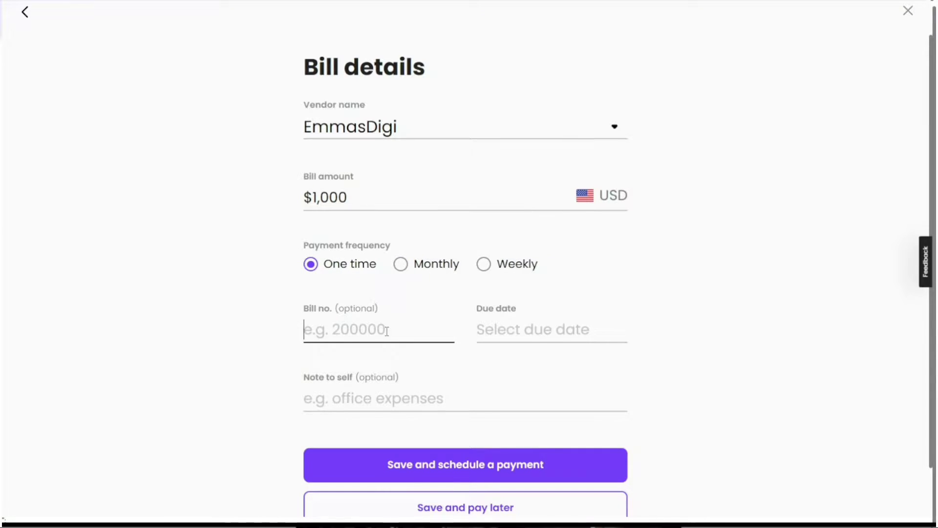
{"action": "left_click", "coordinate": [387, 392]}
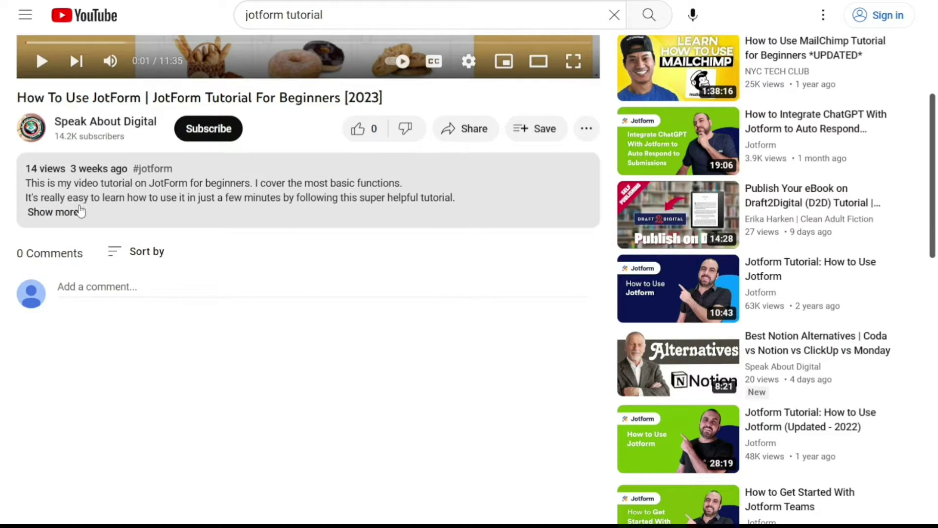
Expand the full description of the JotForm beginners tutorial video.
{"action": "left_click", "coordinate": [63, 214]}
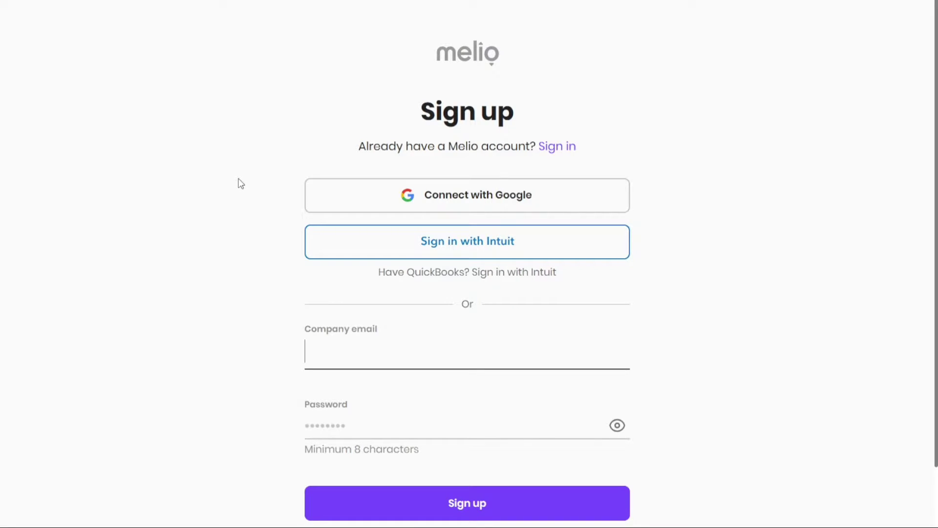
Submit the sign-up form and choose the Small business account type.
{"action": "left_click", "coordinate": [241, 184]}
{"action": "scroll", "coordinate": [241, 183], "scroll_direction": "down", "scroll_amount": 2}
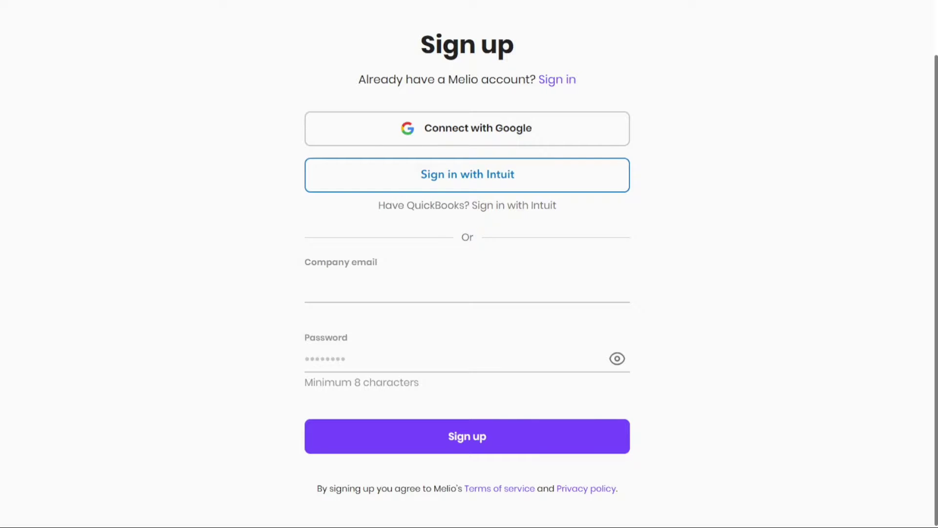
{"action": "key", "text": "Return"}
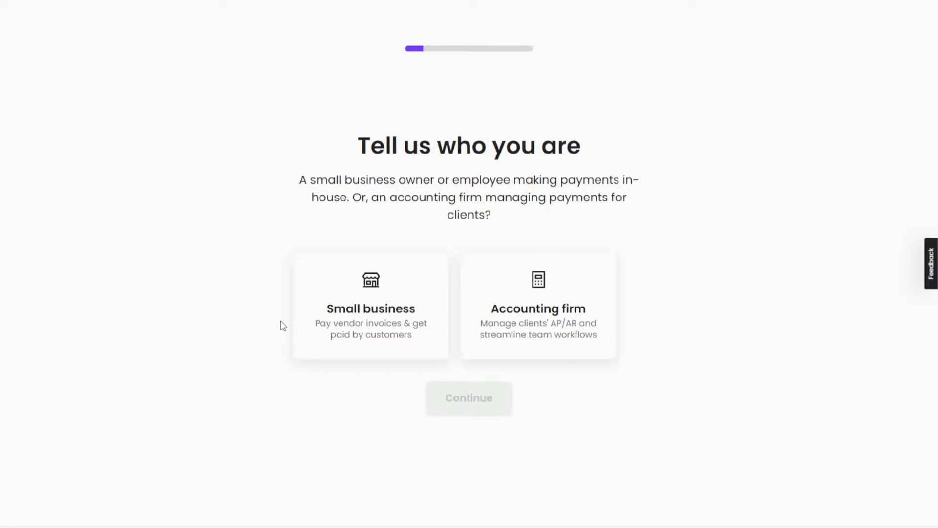
{"action": "left_click", "coordinate": [403, 312]}
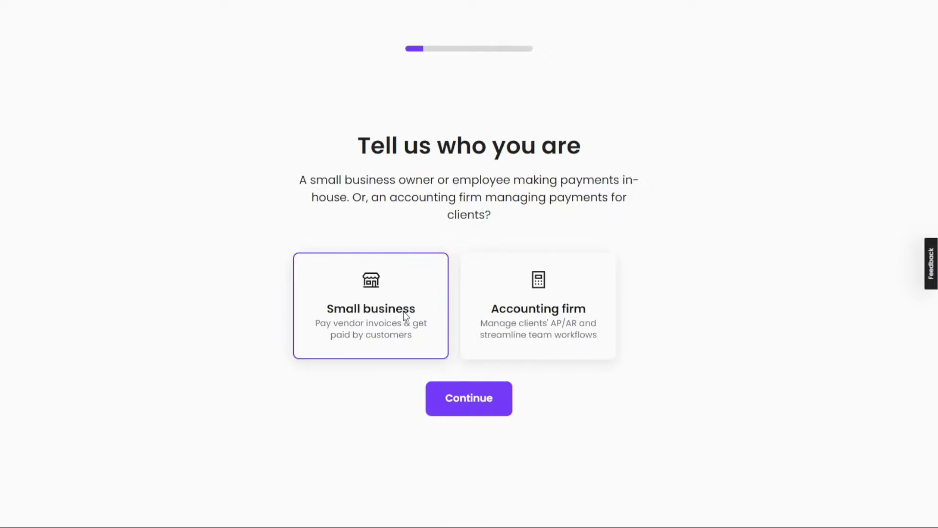
{"action": "left_click", "coordinate": [478, 408]}
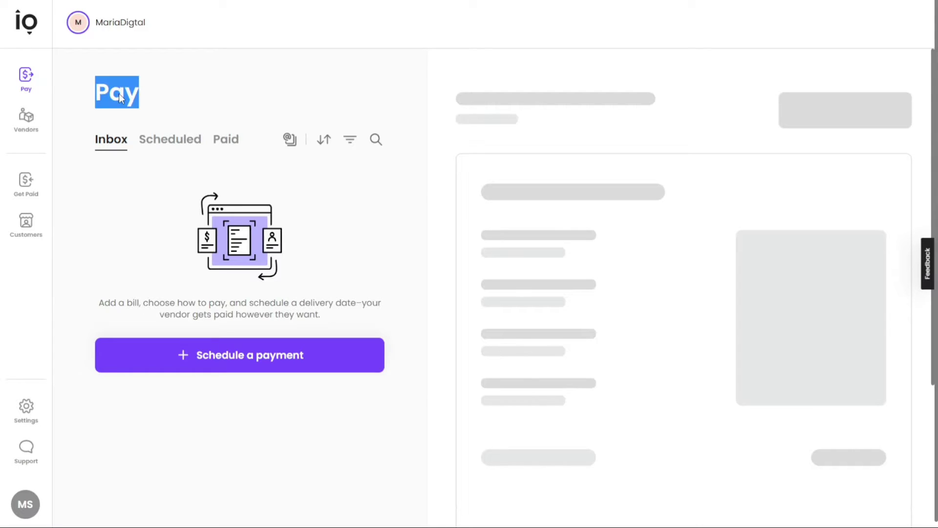
Check the empty Scheduled and Paid bill tabs, then go to the Vendors page.
{"action": "left_click", "coordinate": [200, 118]}
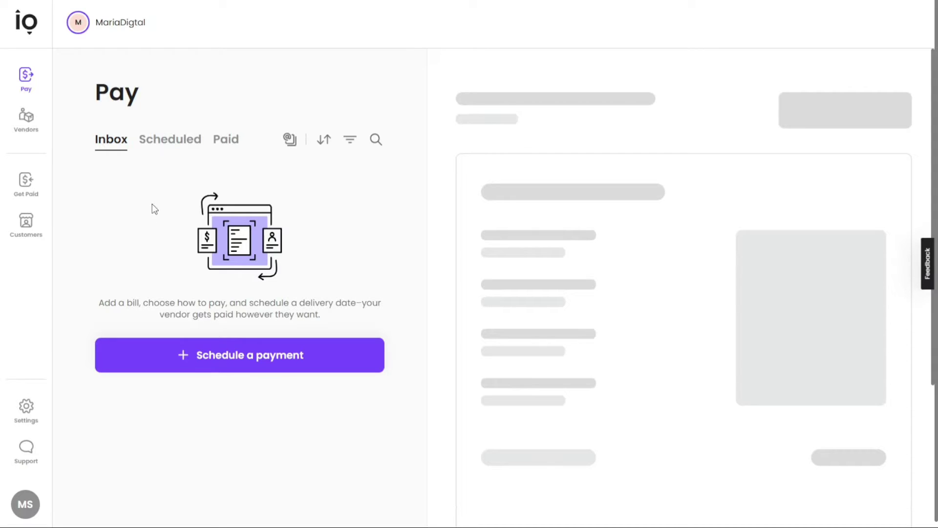
{"action": "left_click", "coordinate": [176, 145]}
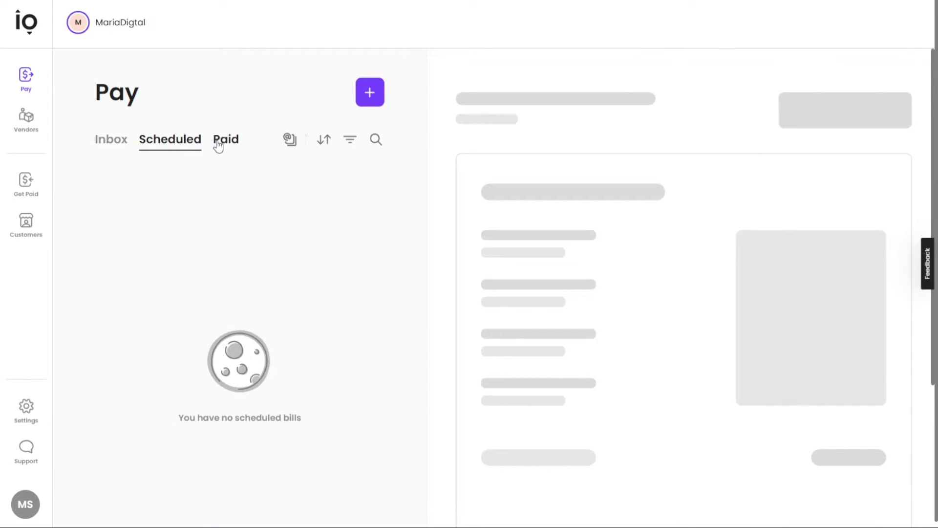
{"action": "left_click", "coordinate": [220, 144]}
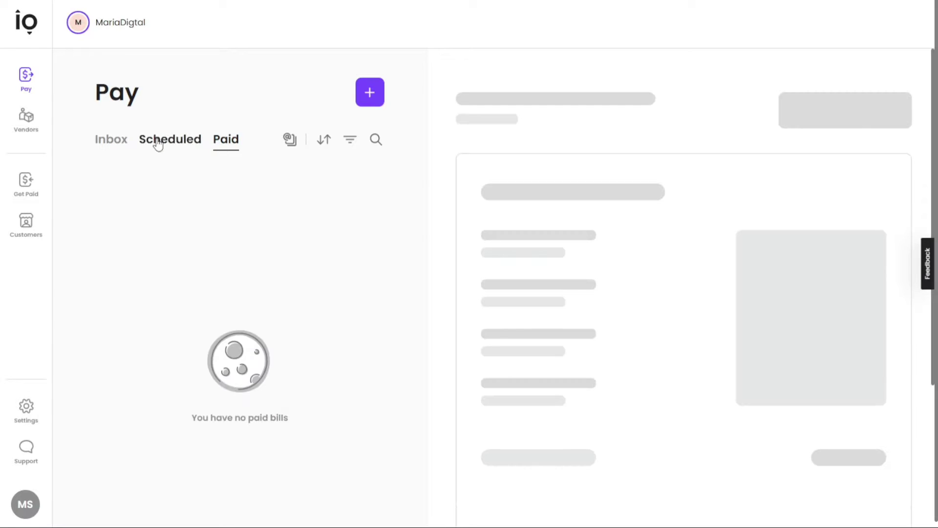
{"action": "left_click", "coordinate": [20, 129]}
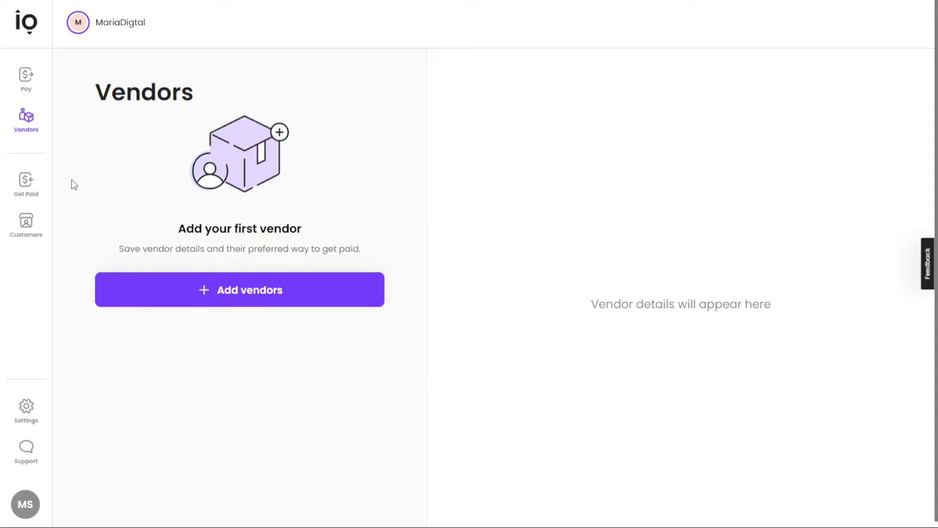
View the empty Sent, In-progress and Paid tabs under Get Paid.
{"action": "left_click", "coordinate": [32, 185]}
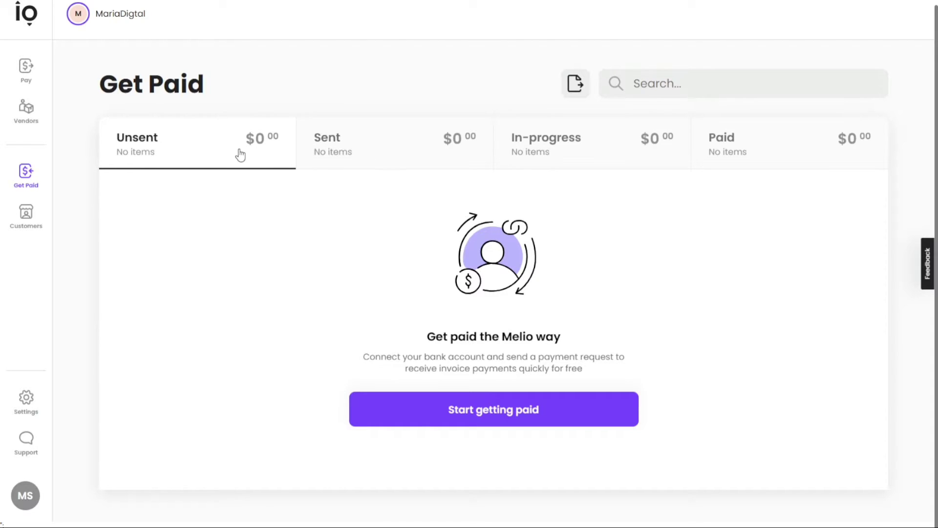
{"action": "left_click", "coordinate": [334, 149]}
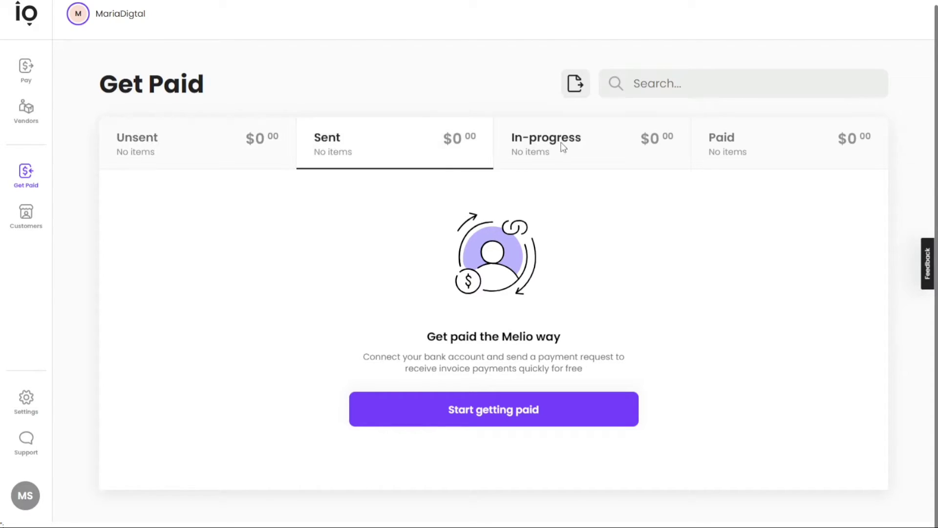
{"action": "left_click", "coordinate": [566, 149]}
{"action": "left_click", "coordinate": [730, 142]}
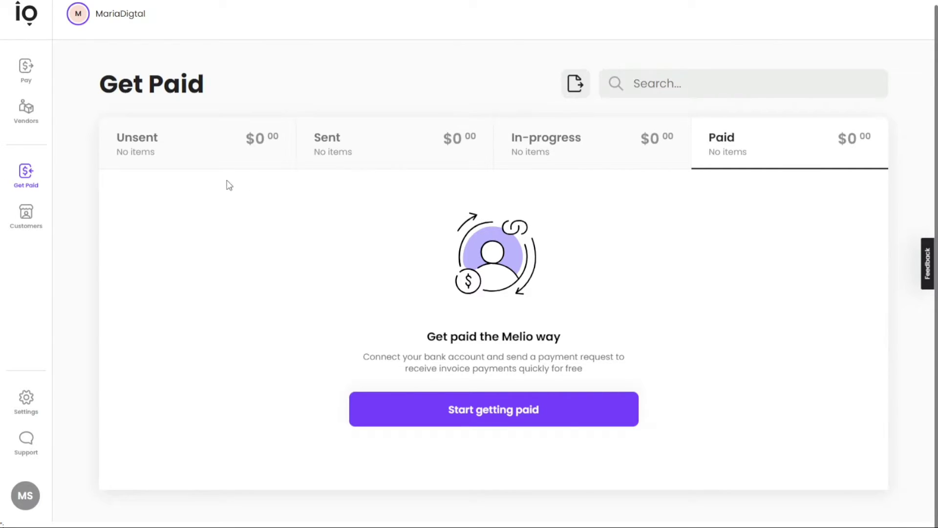
Go to Customers and briefly open the Add customers form without saving.
{"action": "left_click", "coordinate": [35, 218]}
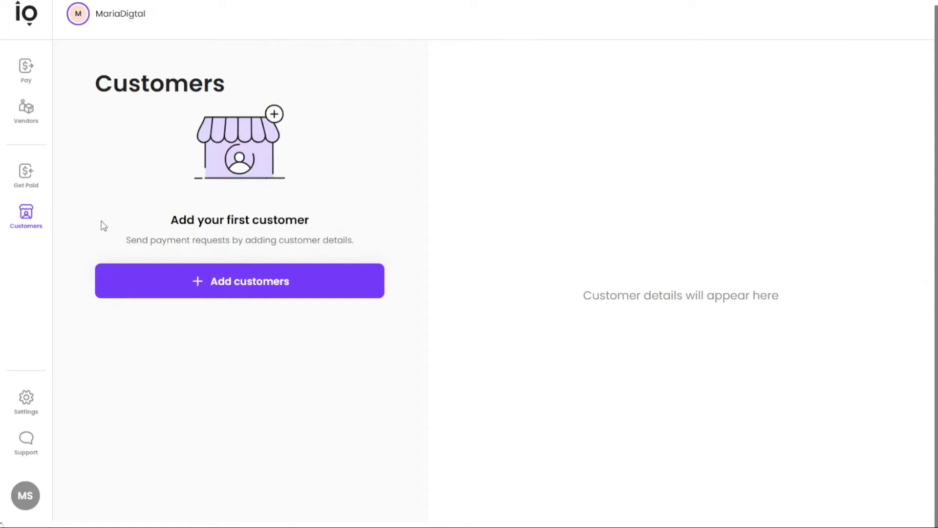
{"action": "left_click", "coordinate": [245, 292]}
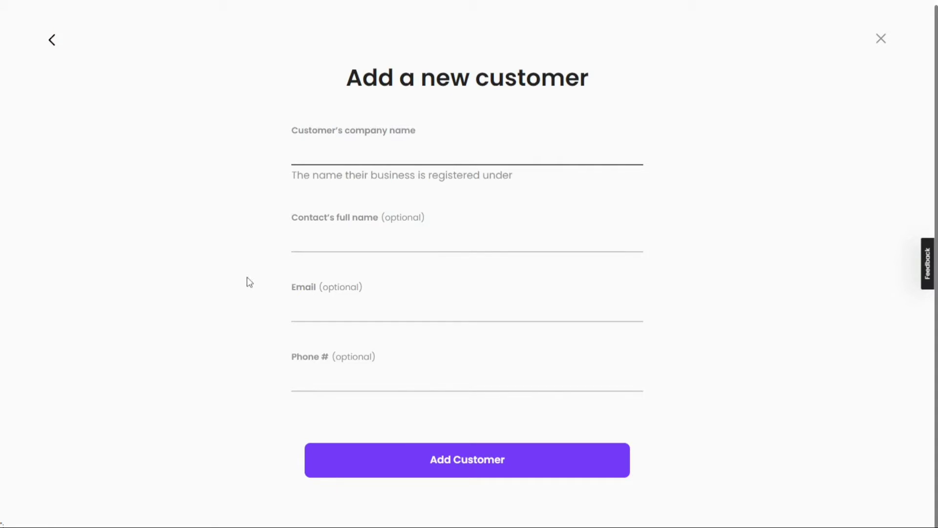
{"action": "left_click", "coordinate": [51, 40]}
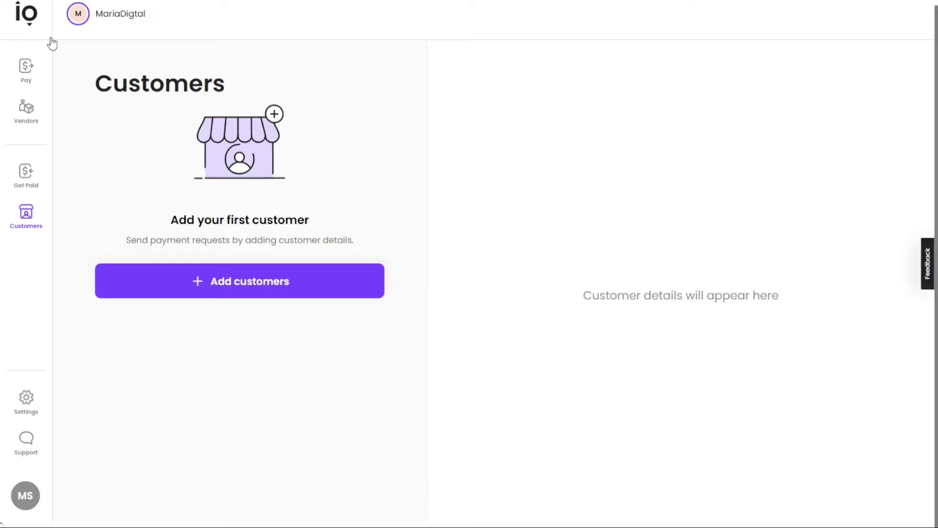
Open Settings and scroll through the settings list.
{"action": "left_click", "coordinate": [27, 398]}
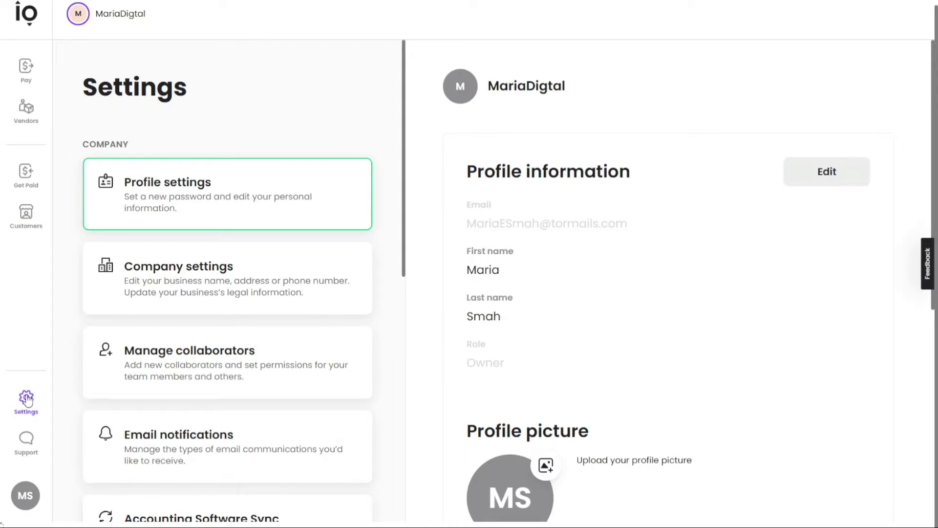
{"action": "scroll", "coordinate": [403, 245], "scroll_direction": "down", "scroll_amount": 1}
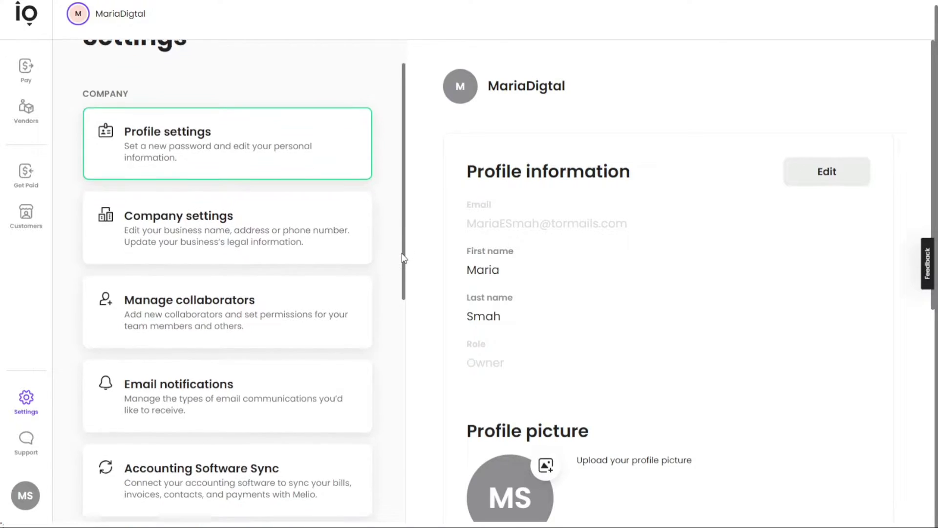
{"action": "left_click_drag", "start_coordinate": [404, 258], "coordinate": [392, 231]}
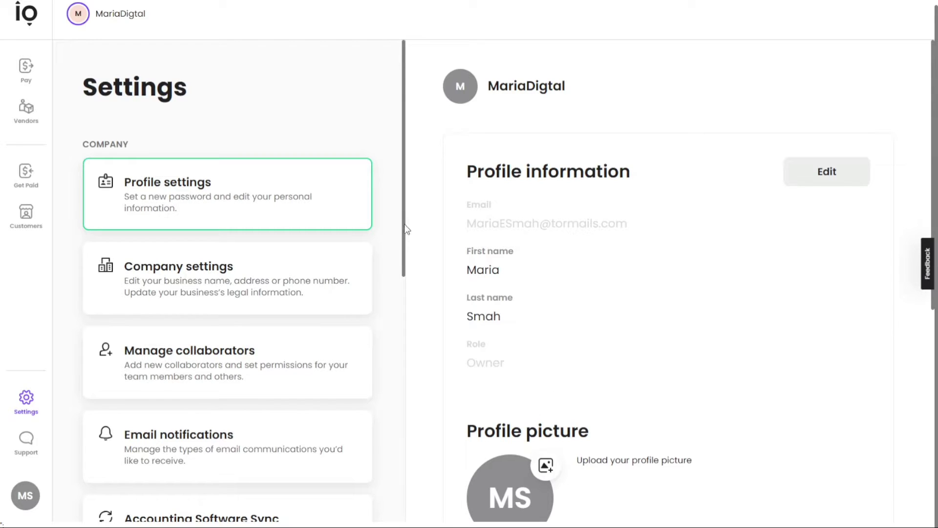
{"action": "left_click_drag", "start_coordinate": [403, 224], "coordinate": [400, 336]}
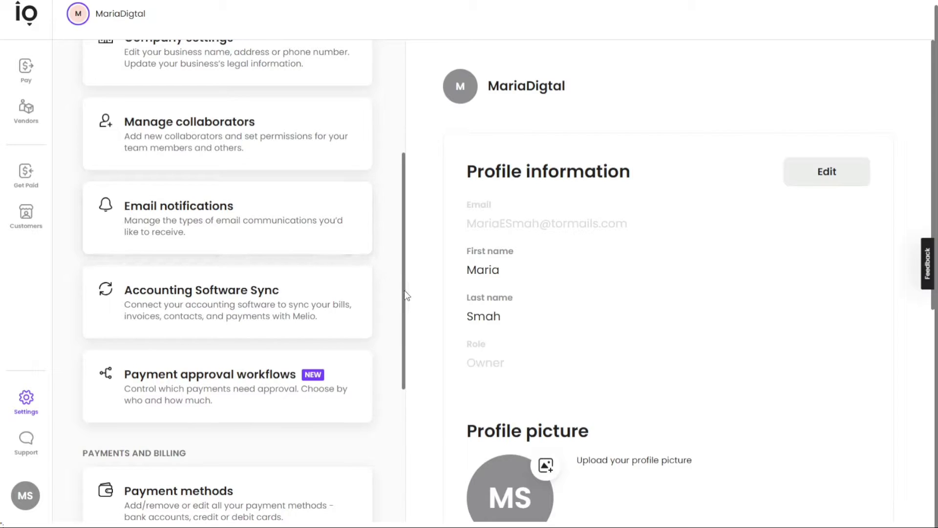
{"action": "left_click_drag", "start_coordinate": [405, 293], "coordinate": [425, 168]}
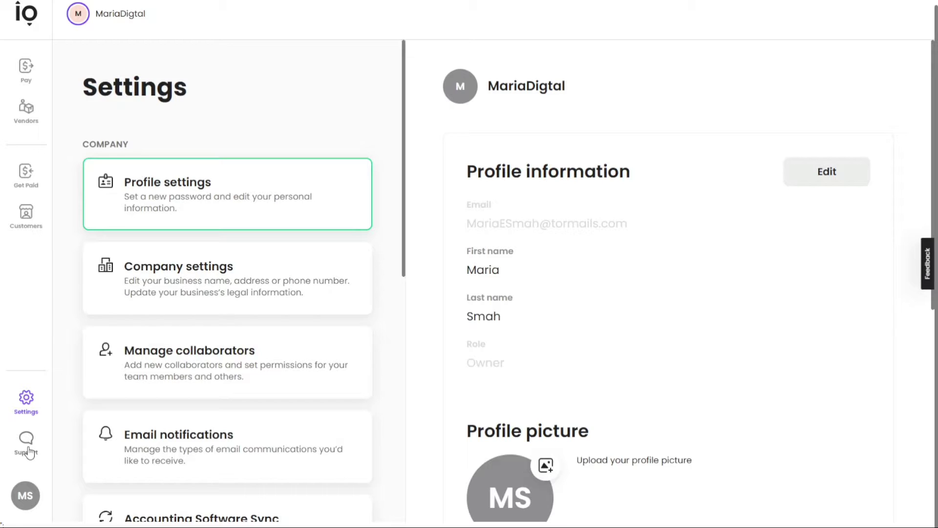
Go back to the Pay page, then reopen Settings and scroll to Payments and Billing.
{"action": "left_click", "coordinate": [27, 505]}
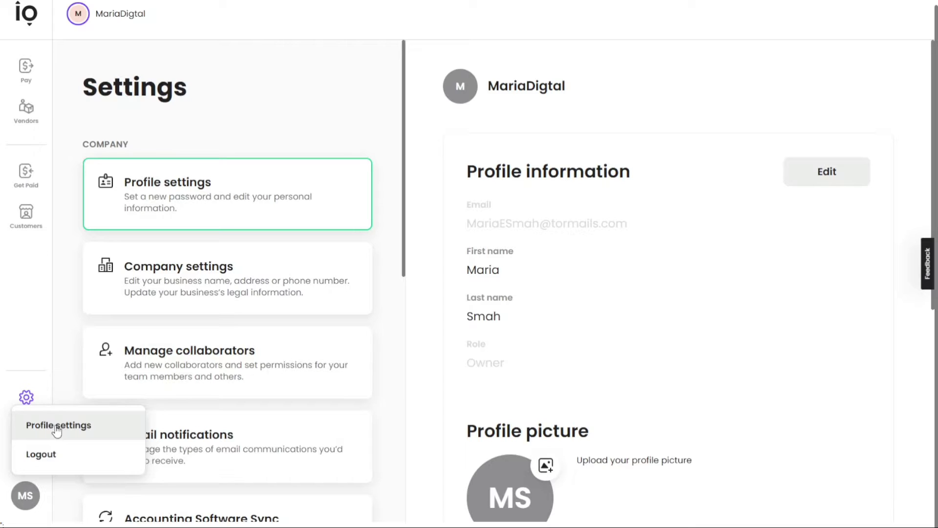
{"action": "left_click", "coordinate": [73, 331]}
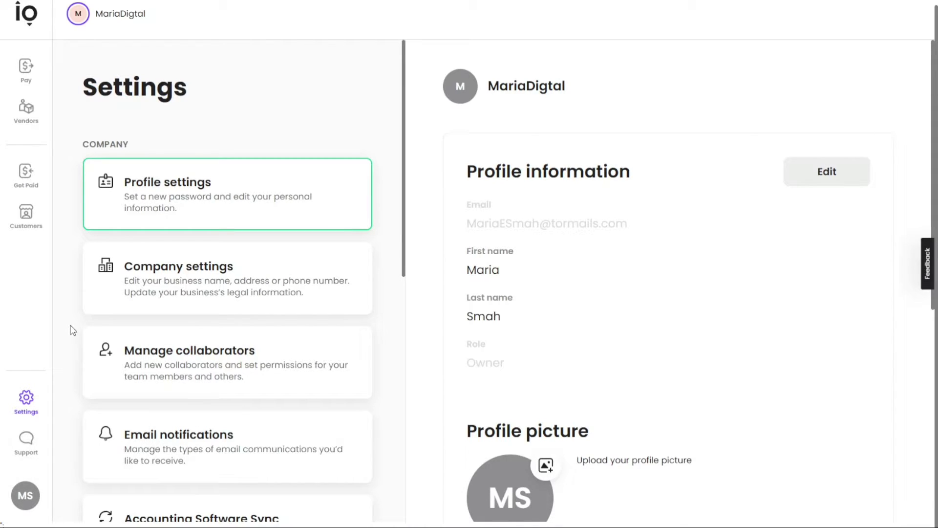
{"action": "left_click", "coordinate": [30, 73]}
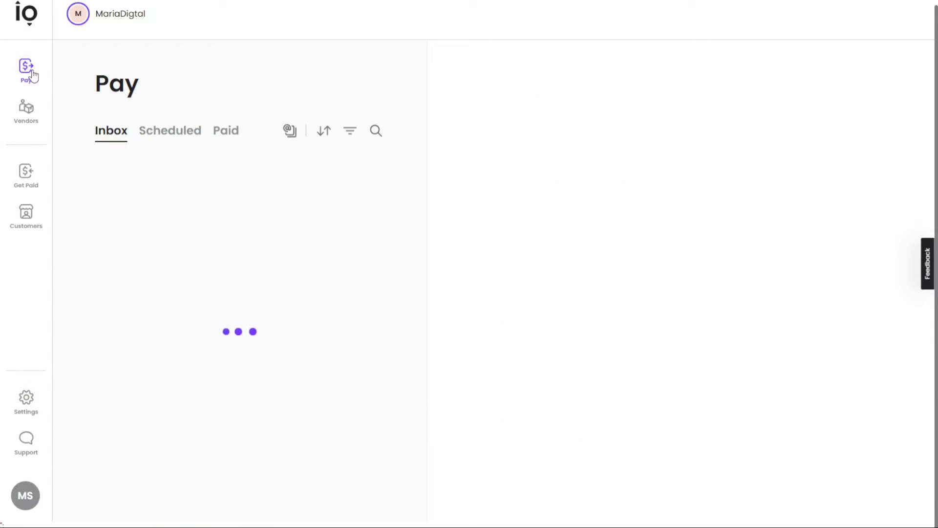
{"action": "left_click", "coordinate": [27, 400]}
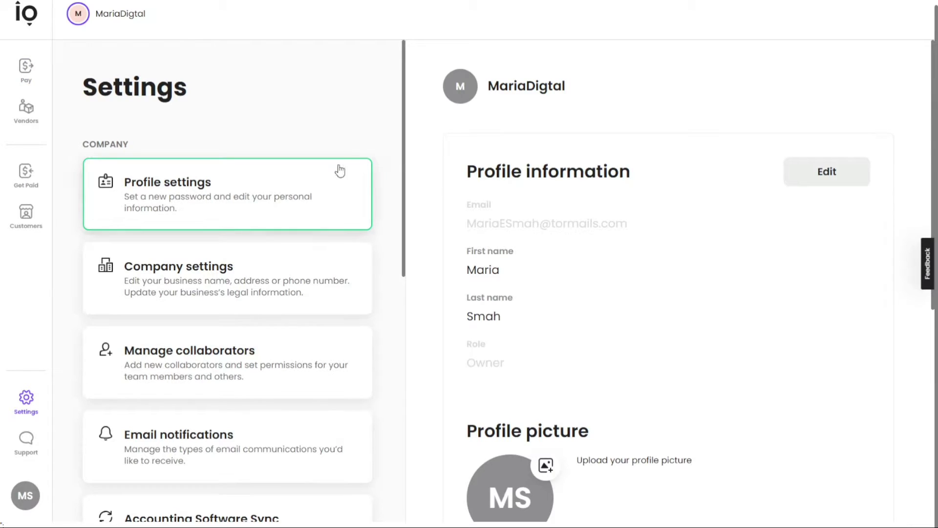
{"action": "scroll", "coordinate": [403, 152], "scroll_direction": "down", "scroll_amount": 1}
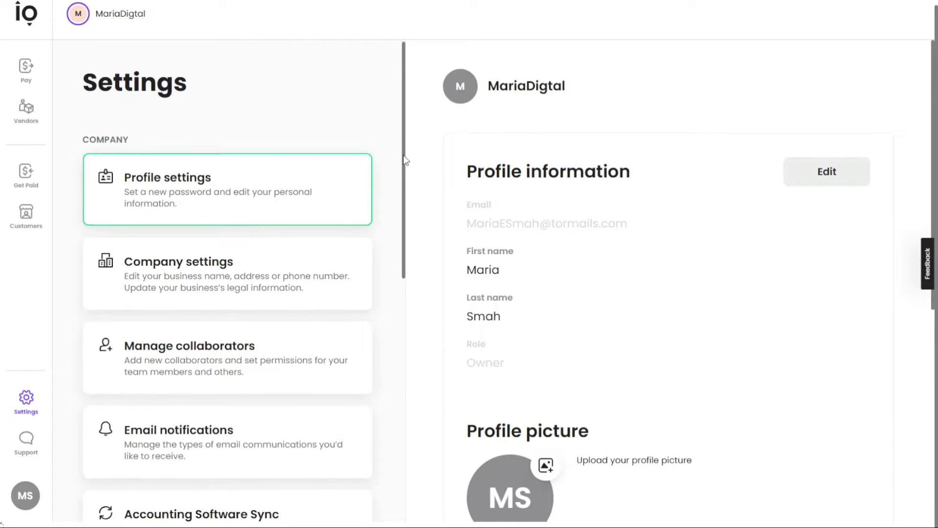
{"action": "left_click_drag", "start_coordinate": [404, 165], "coordinate": [386, 406]}
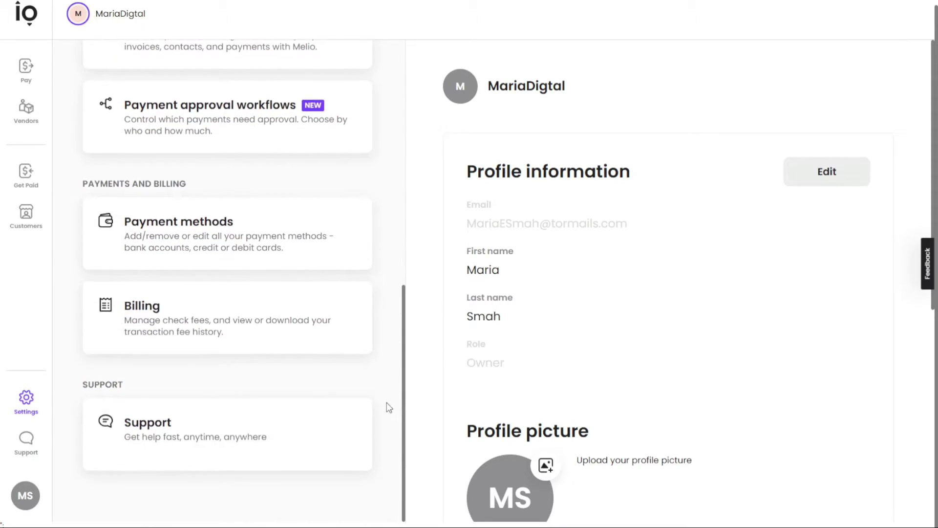
Start adding a bank account from the Payment methods settings.
{"action": "left_click", "coordinate": [196, 234]}
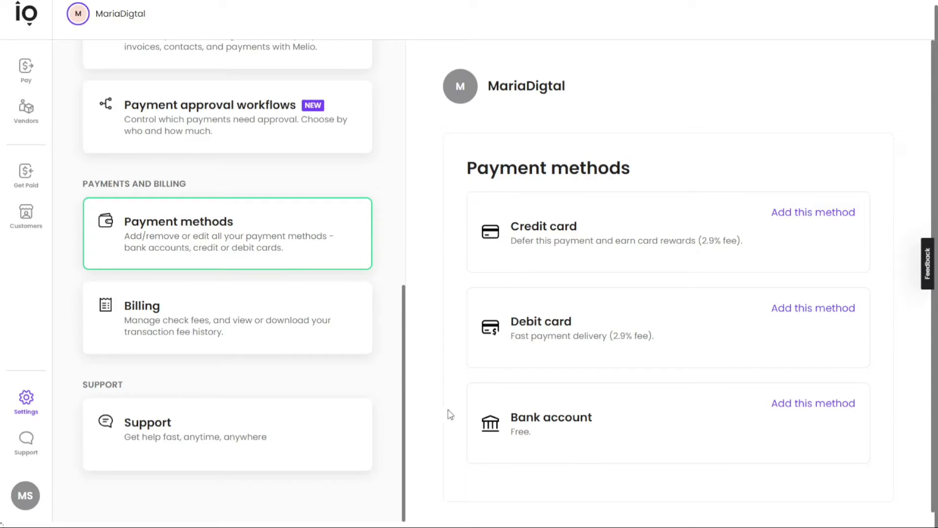
{"action": "left_click", "coordinate": [813, 409]}
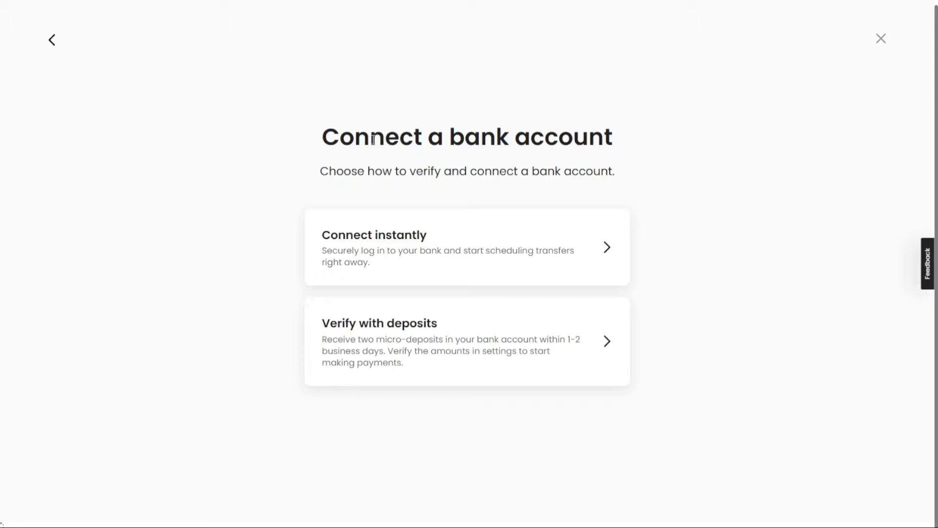
{"action": "left_click_drag", "start_coordinate": [323, 137], "coordinate": [616, 143]}
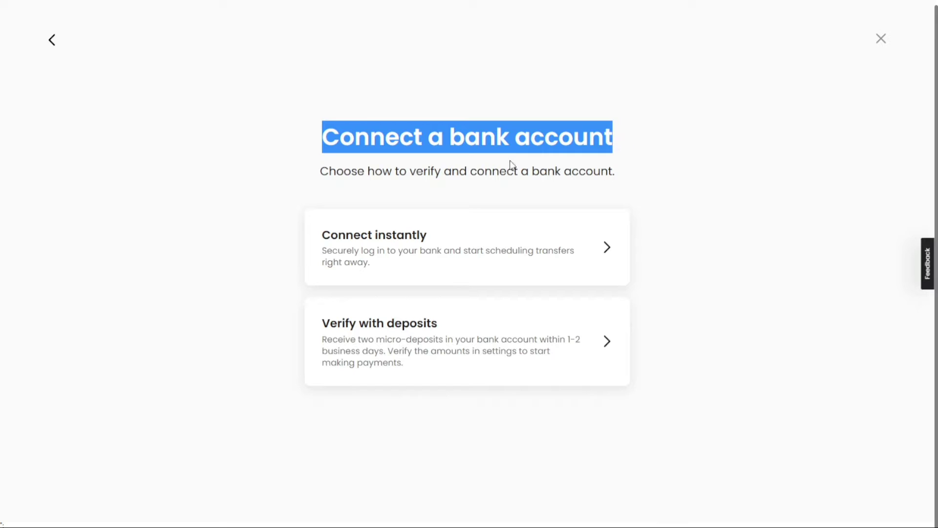
{"action": "left_click_drag", "start_coordinate": [319, 173], "coordinate": [625, 186]}
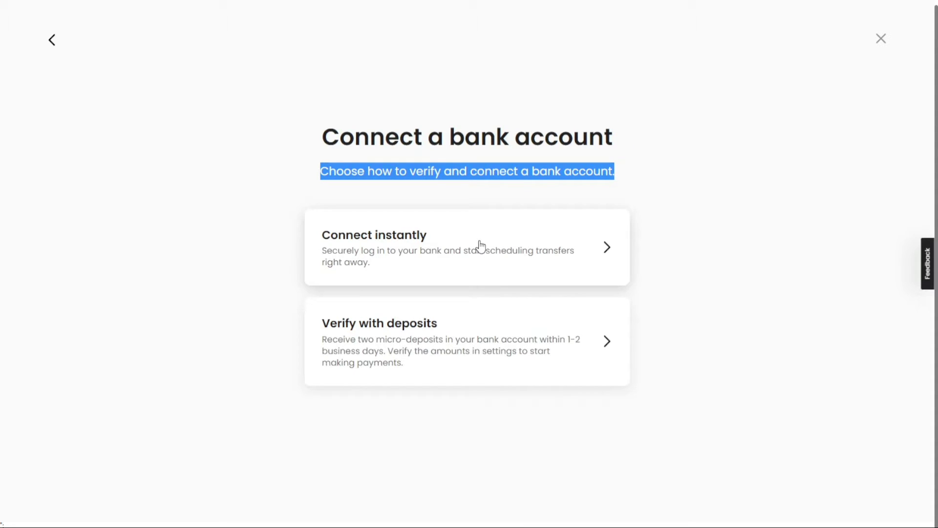
{"action": "left_click", "coordinate": [443, 197]}
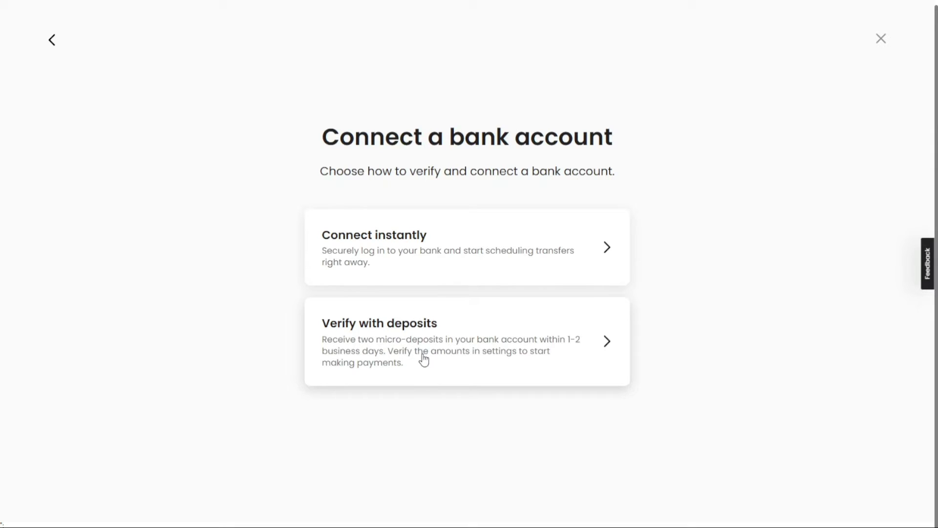
Choose Verify with deposits, enter routing and account numbers, and save.
{"action": "left_click", "coordinate": [440, 334]}
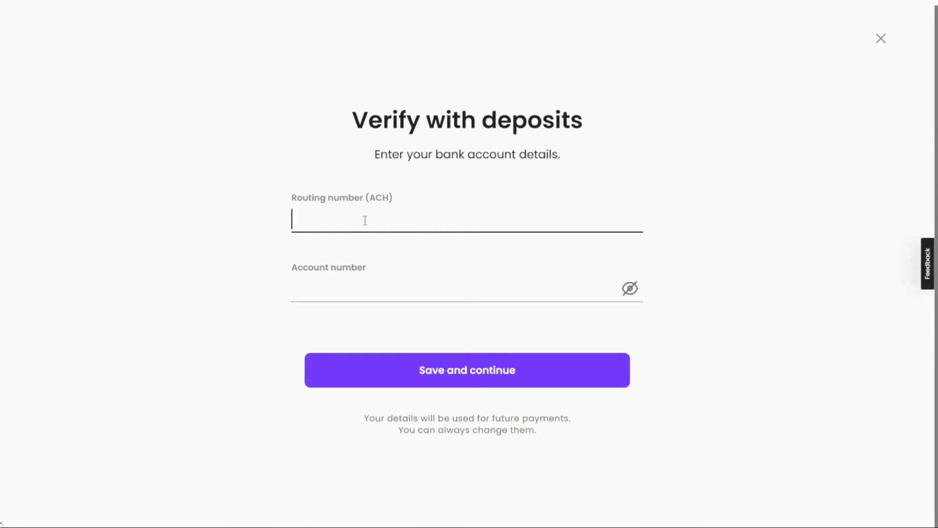
{"action": "left_click", "coordinate": [392, 289]}
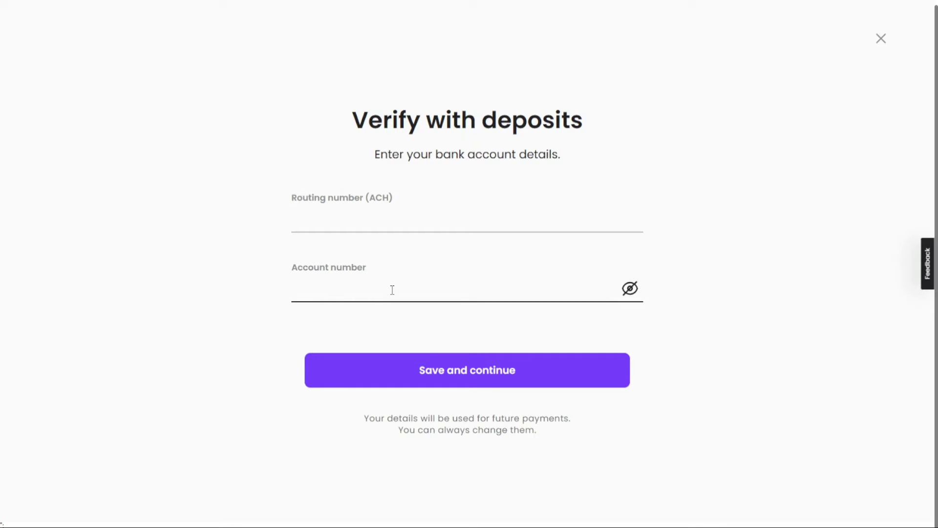
{"action": "left_click", "coordinate": [415, 220]}
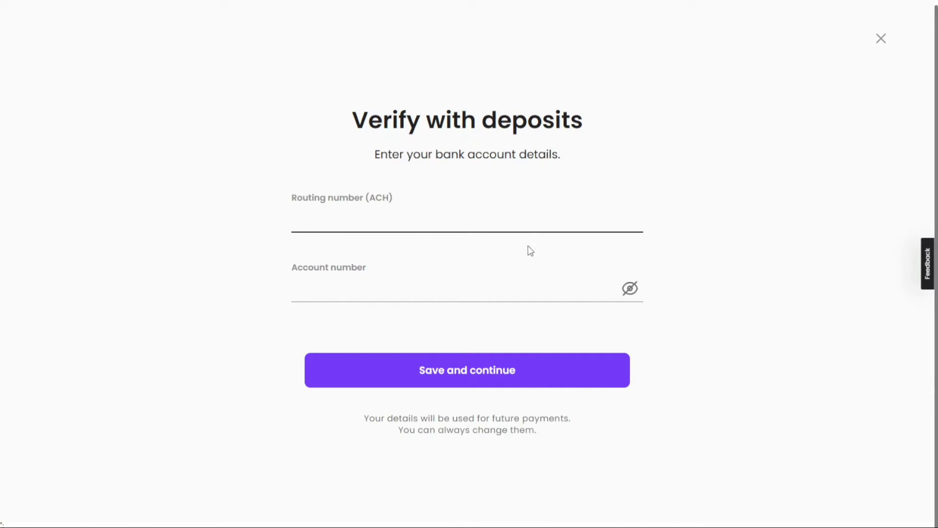
{"action": "left_click", "coordinate": [476, 386]}
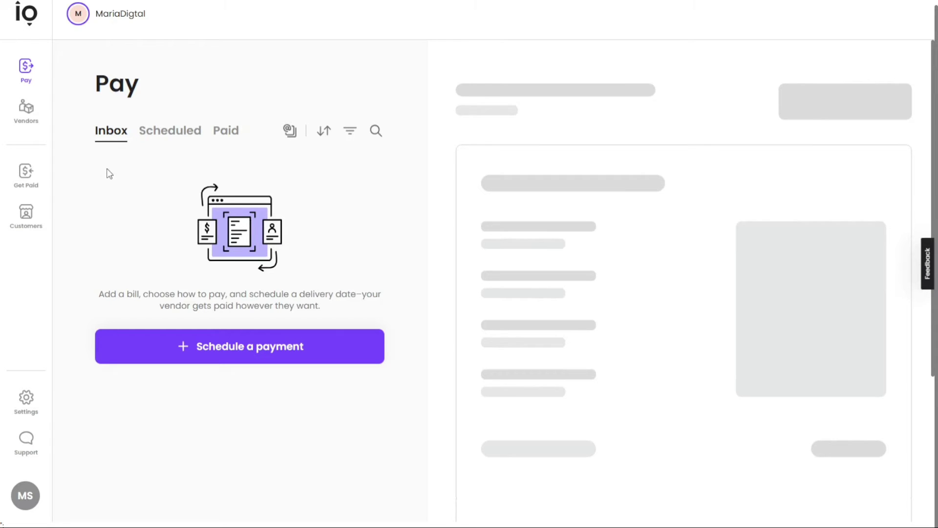
Open the empty Customers list.
{"action": "left_click", "coordinate": [32, 219]}
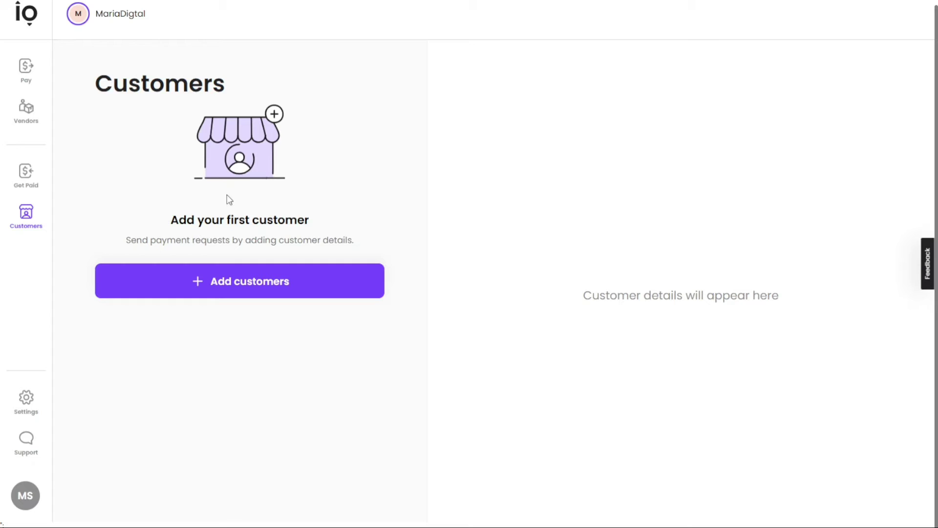
{"action": "double_click", "coordinate": [166, 83]}
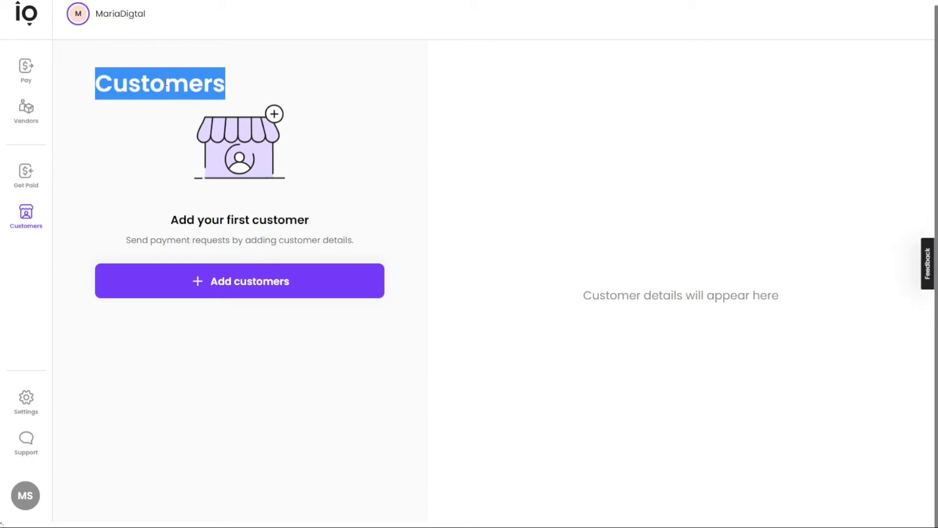
{"action": "left_click", "coordinate": [313, 135]}
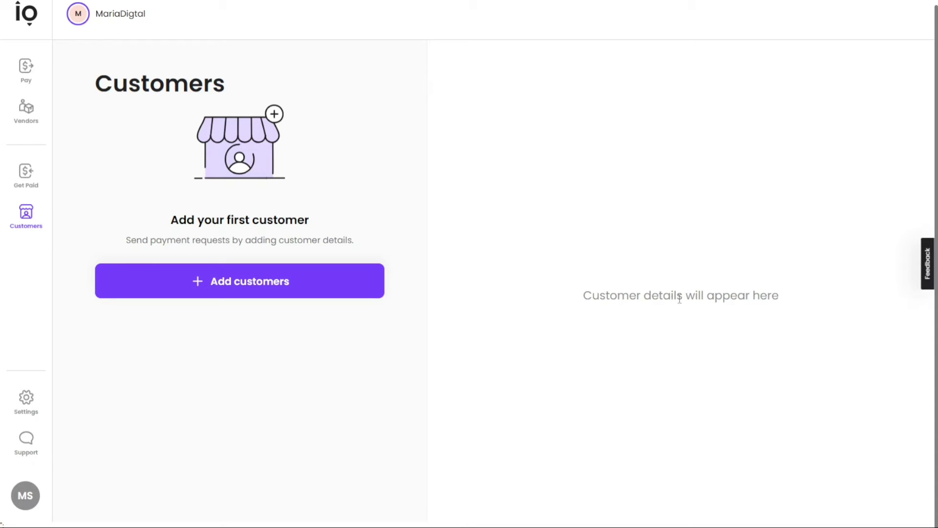
Add customer JonnyDigi with the contact's full name, leaving email and phone blank.
{"action": "left_click", "coordinate": [247, 282]}
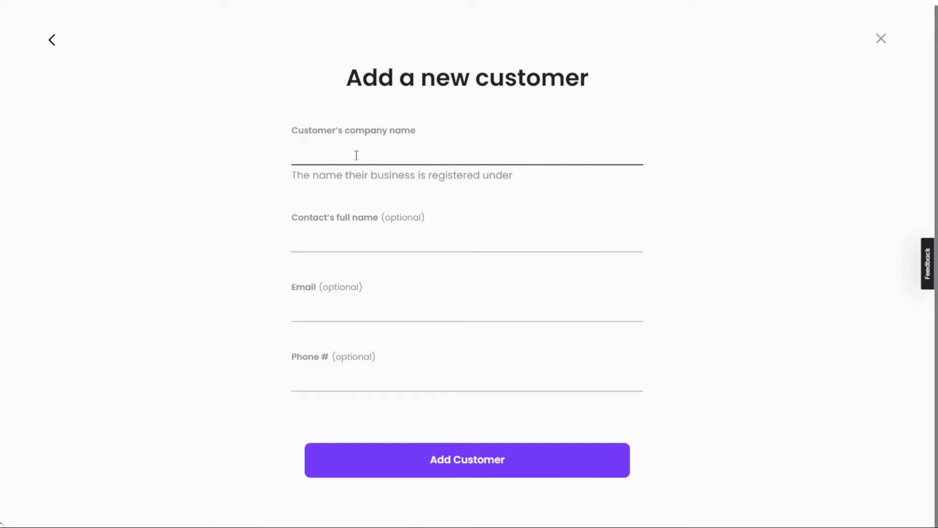
{"action": "type", "text": "JonnyDigi"}
{"action": "key", "text": "Tab"}
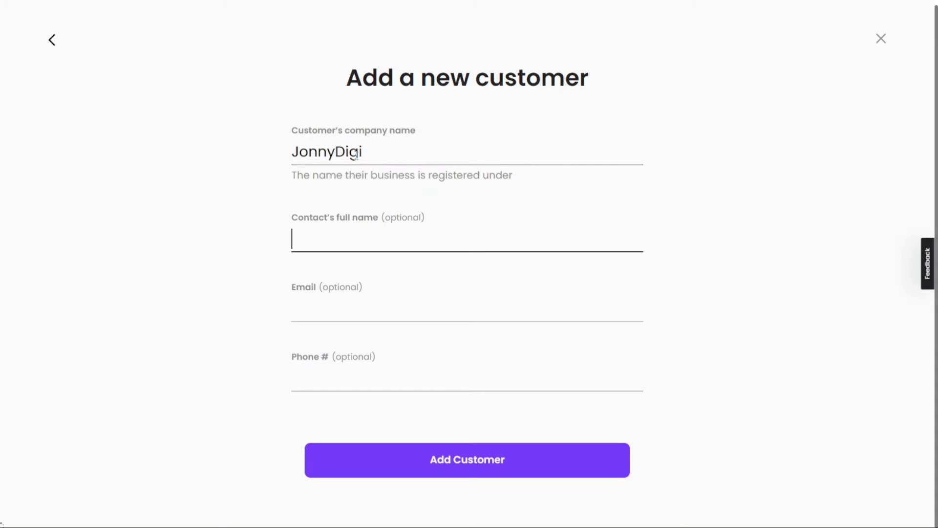
{"action": "type", "text": "John Smith"}
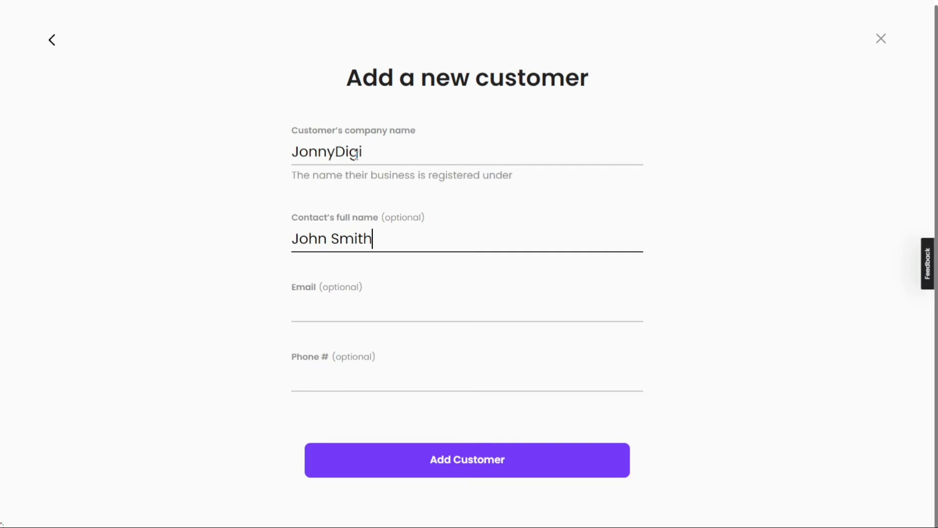
{"action": "key", "text": "Tab"}
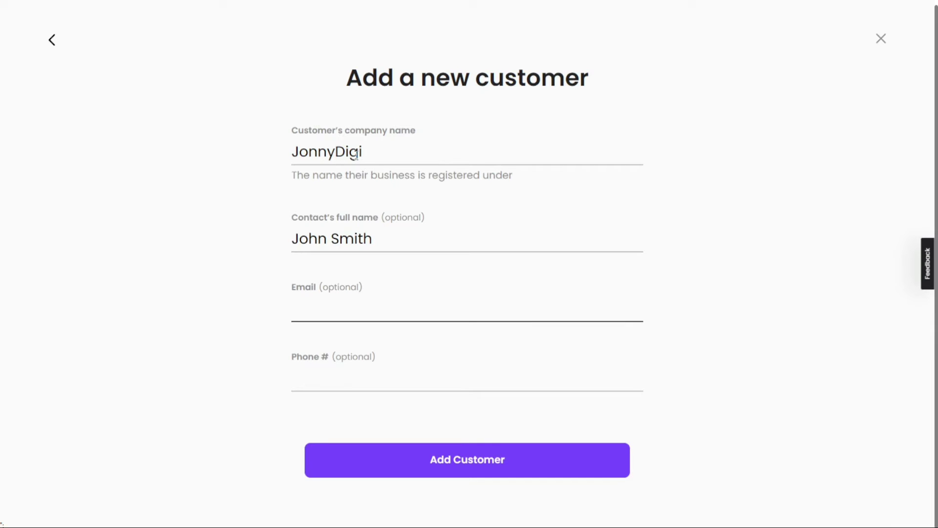
{"action": "key", "text": "Tab"}
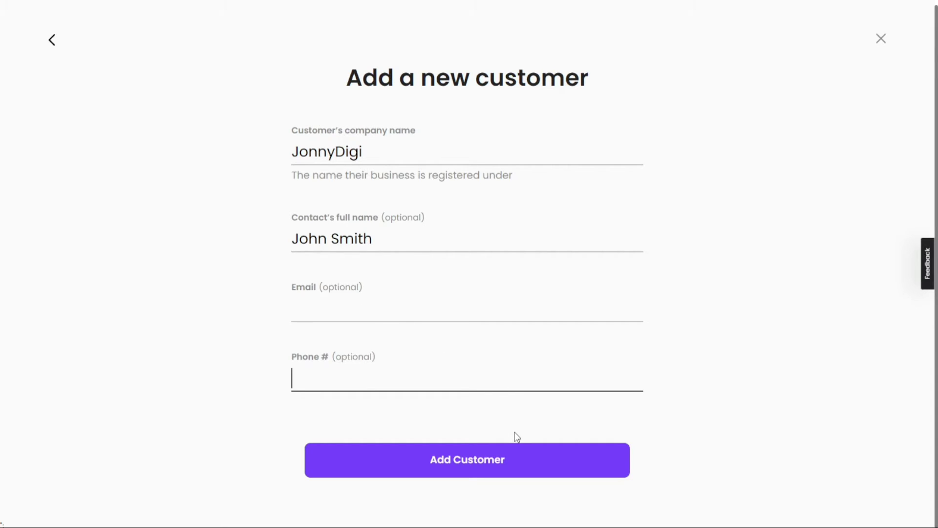
{"action": "left_click", "coordinate": [463, 467]}
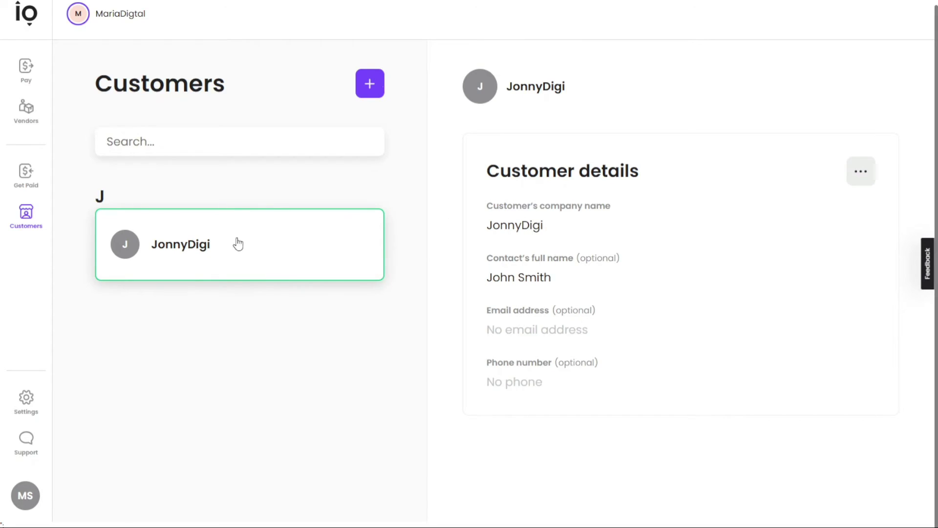
Open and dismiss the Add customer form twice, view JonnyDigi's options, then go to Vendors.
{"action": "left_click", "coordinate": [369, 86]}
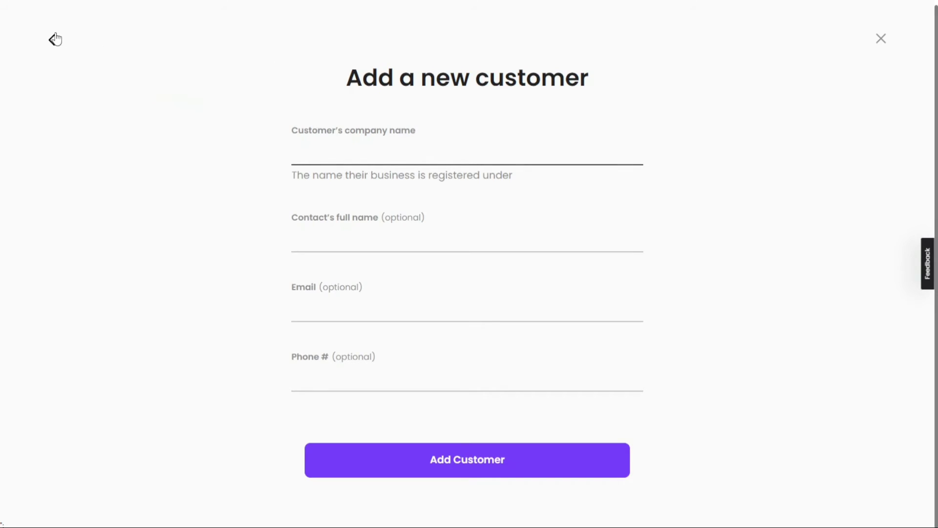
{"action": "left_click", "coordinate": [53, 39]}
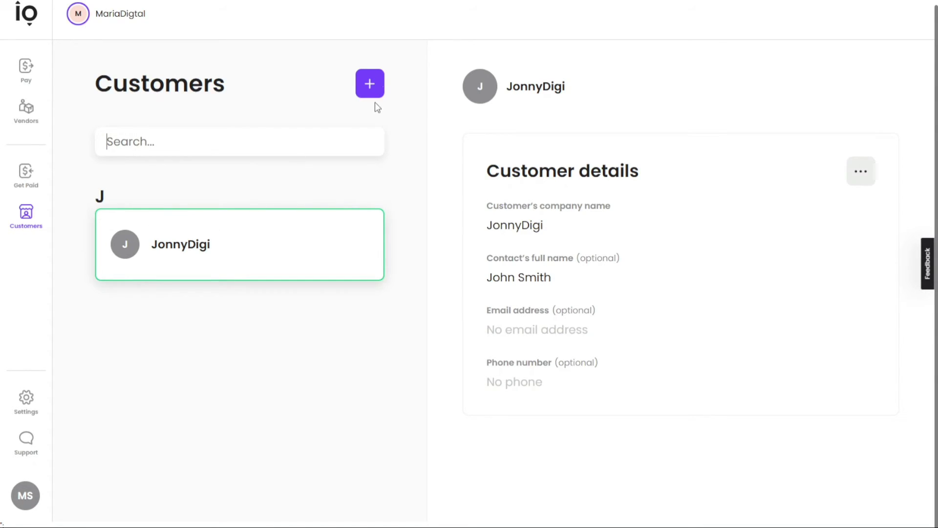
{"action": "left_click", "coordinate": [372, 84]}
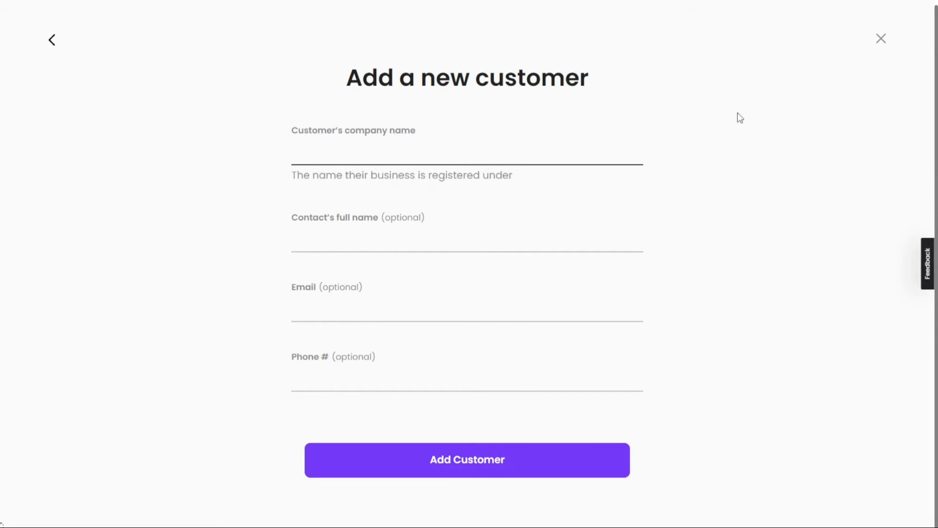
{"action": "left_click", "coordinate": [881, 40]}
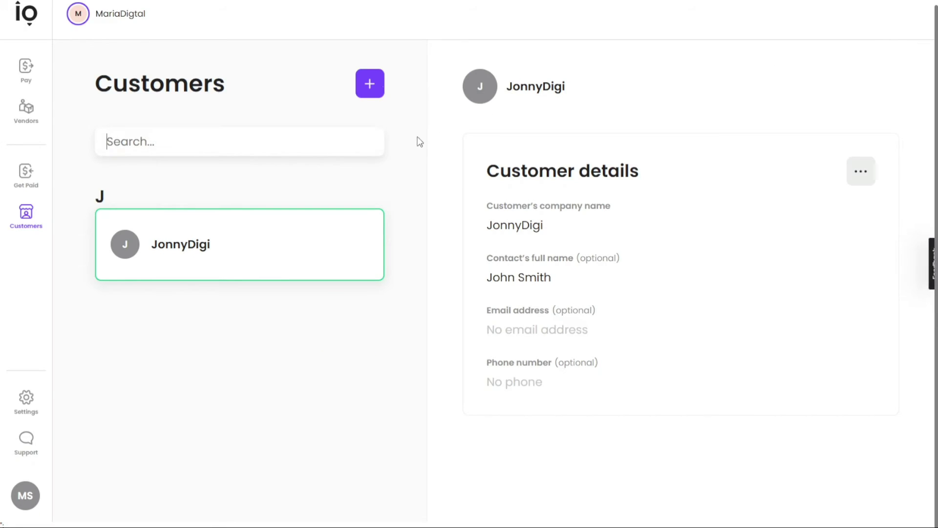
{"action": "left_click", "coordinate": [870, 171]}
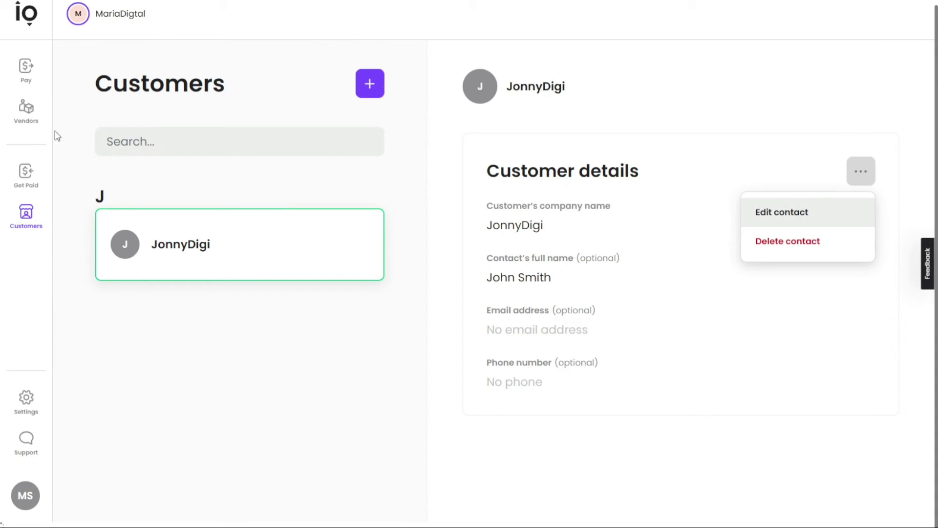
{"action": "left_click", "coordinate": [33, 121]}
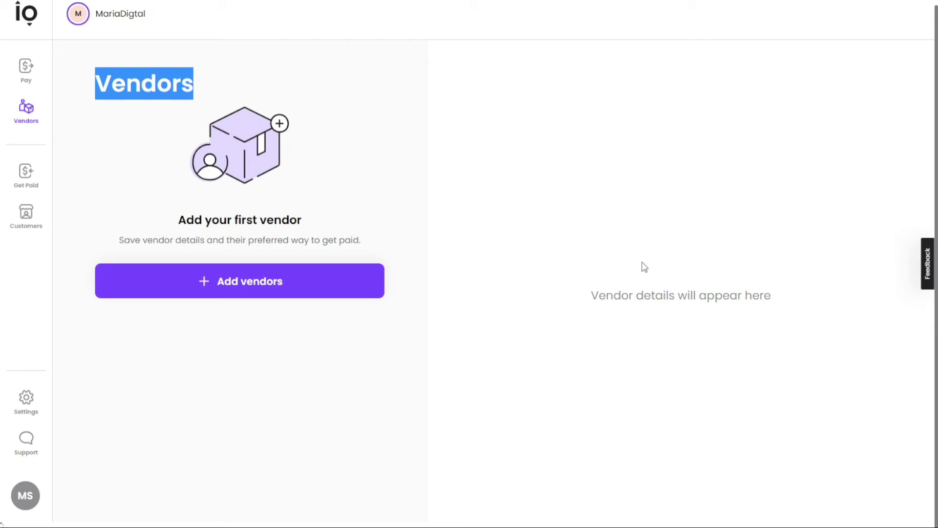
Add vendor EmmasDigi with the contact's full name and e-mail address.
{"action": "left_click", "coordinate": [349, 219]}
{"action": "left_click", "coordinate": [254, 286]}
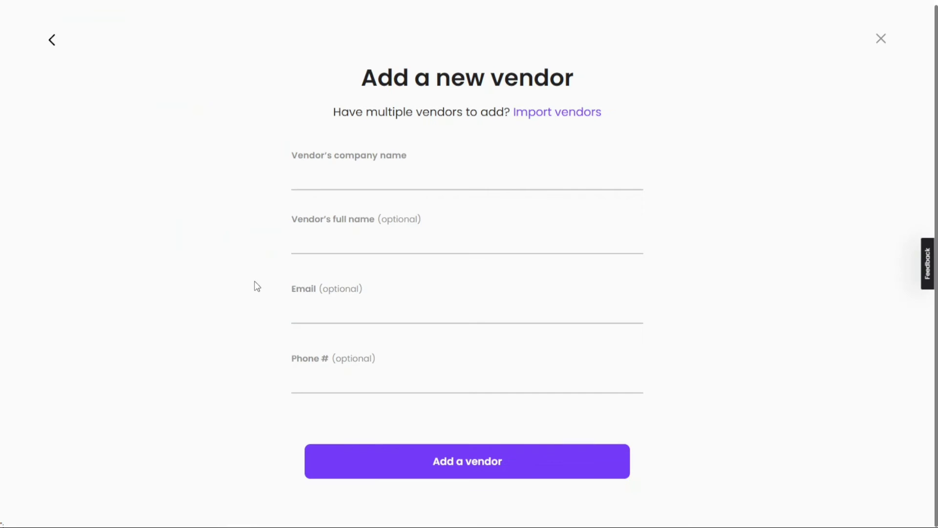
{"action": "left_click", "coordinate": [406, 175]}
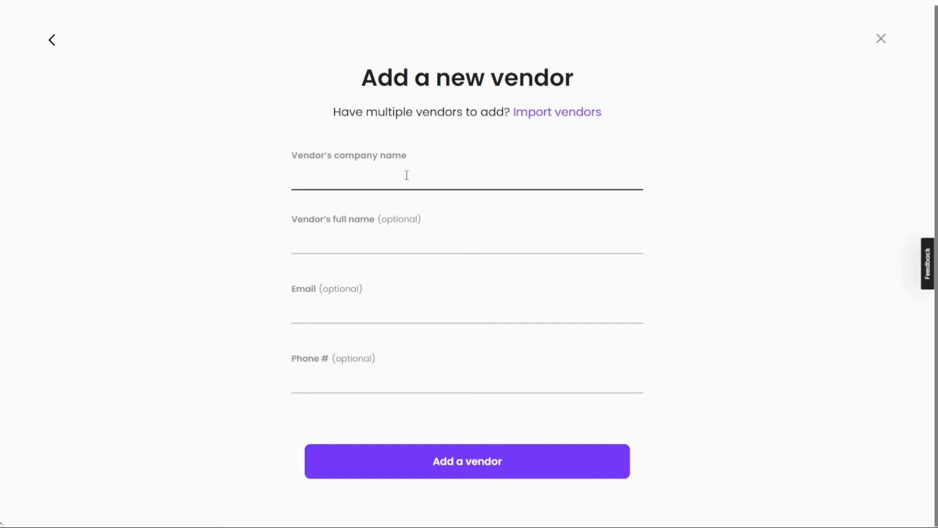
{"action": "type", "text": "Emmas"}
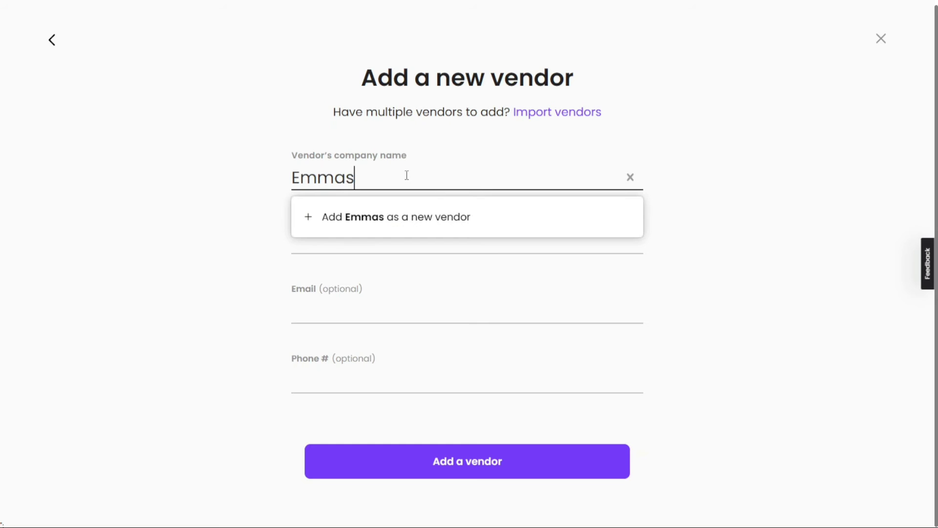
{"action": "type", "text": "Digi"}
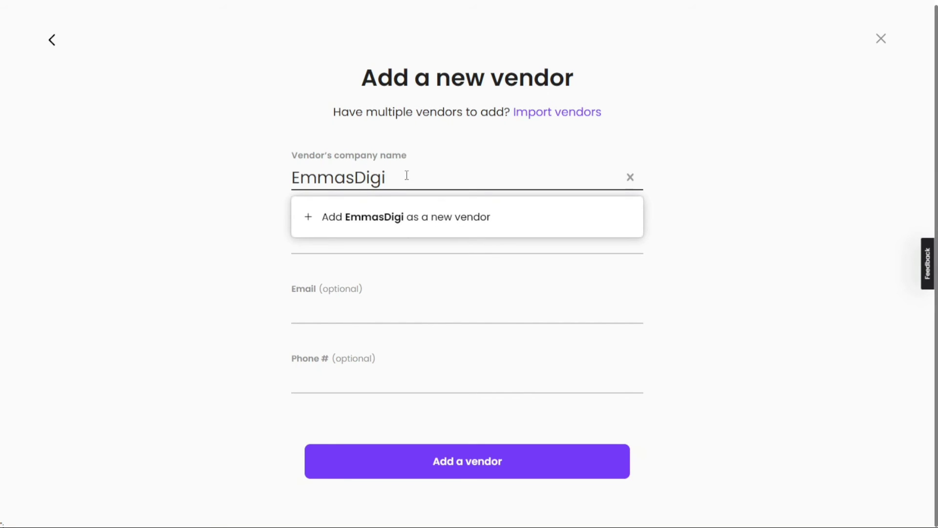
{"action": "left_click", "coordinate": [382, 224]}
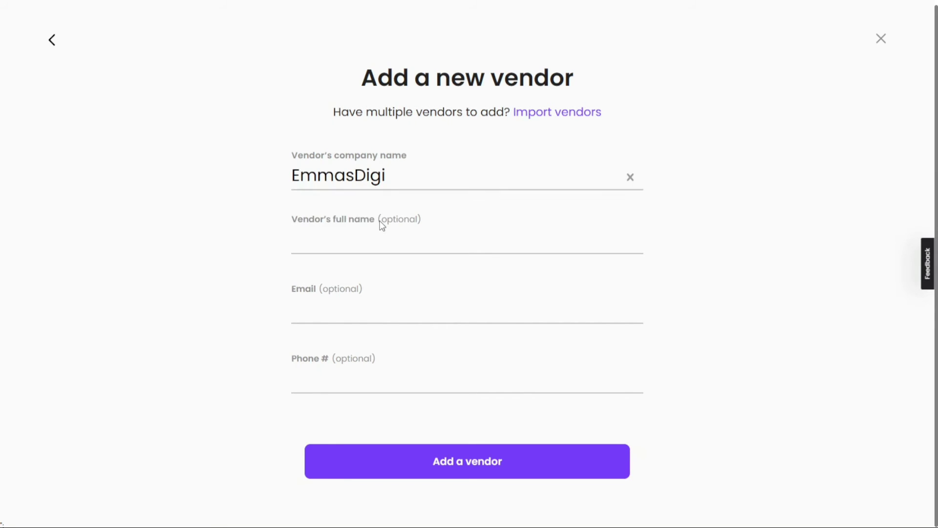
{"action": "left_click", "coordinate": [385, 236]}
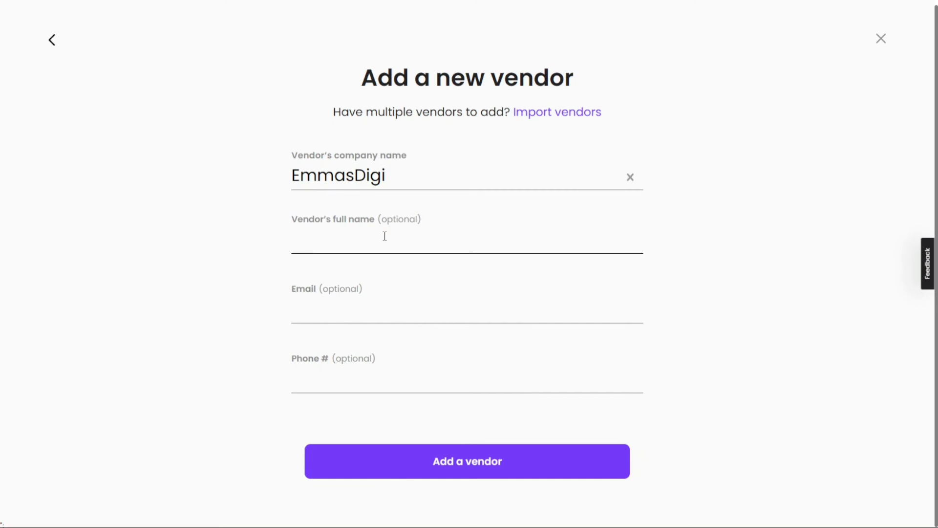
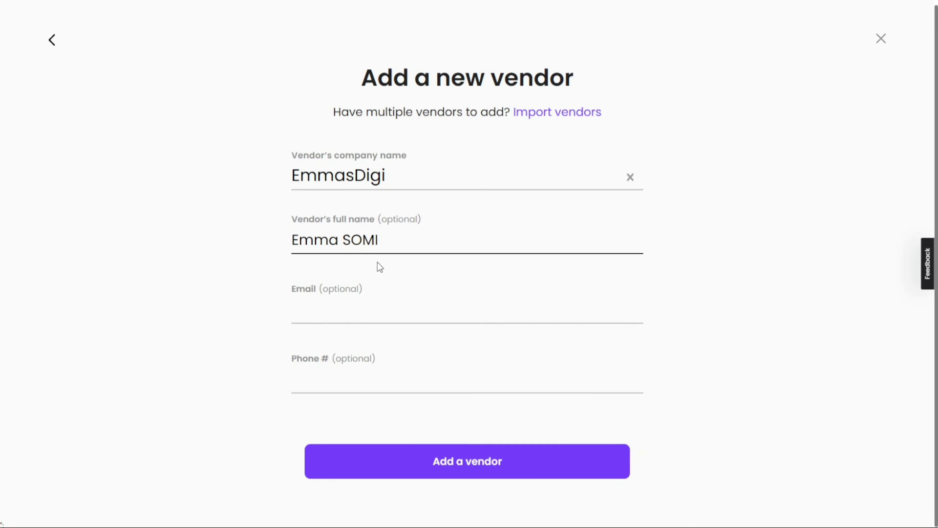
{"action": "left_click", "coordinate": [374, 307]}
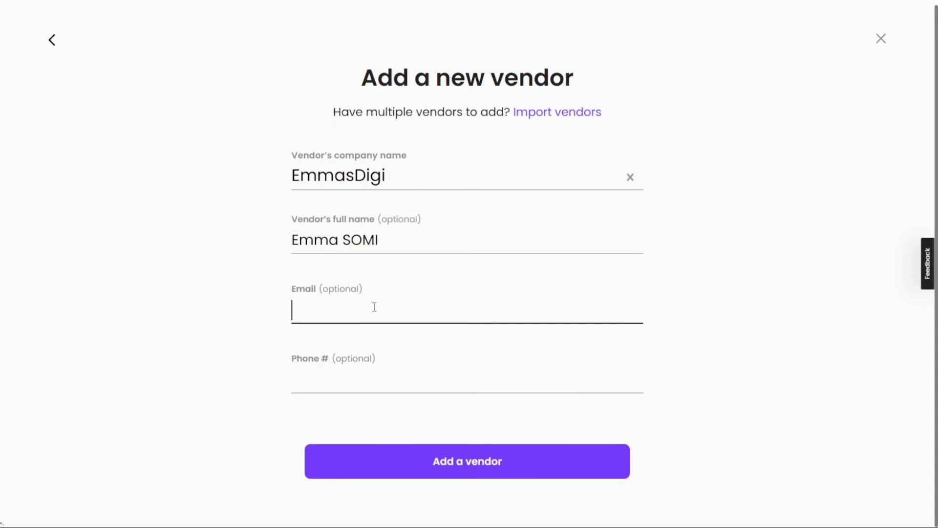
{"action": "type", "text": "Email@"}
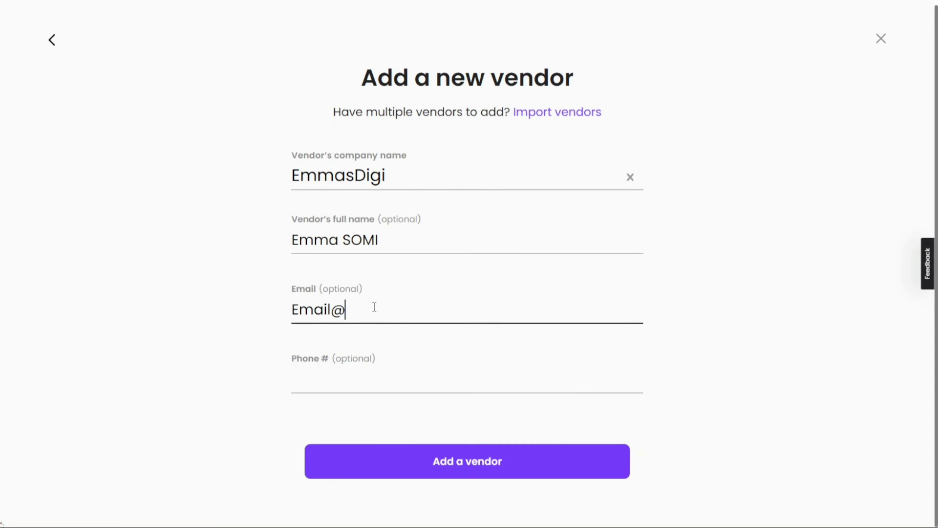
{"action": "type", "text": "email.com"}
{"action": "left_click", "coordinate": [470, 470]}
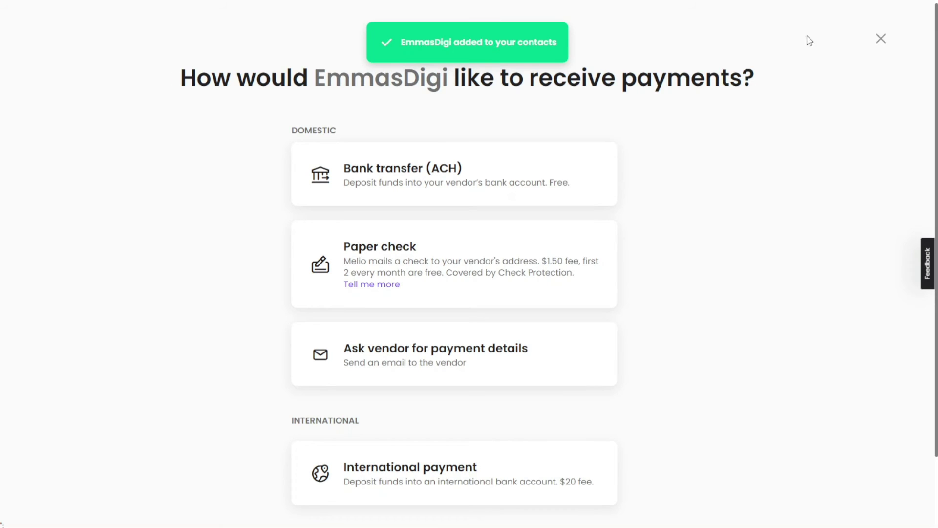
Skip the payment-method choice and close EmmasDigi's Actions list unused.
{"action": "left_click", "coordinate": [881, 40]}
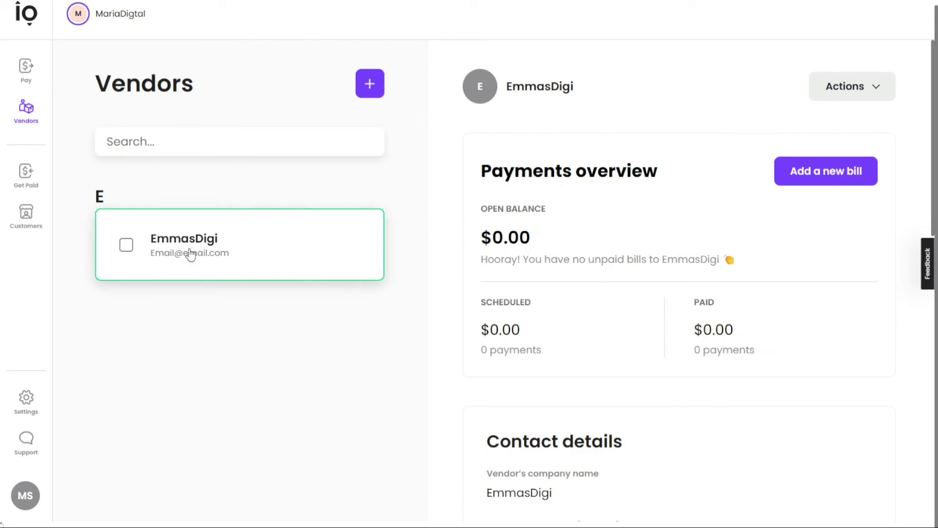
{"action": "left_click", "coordinate": [865, 81]}
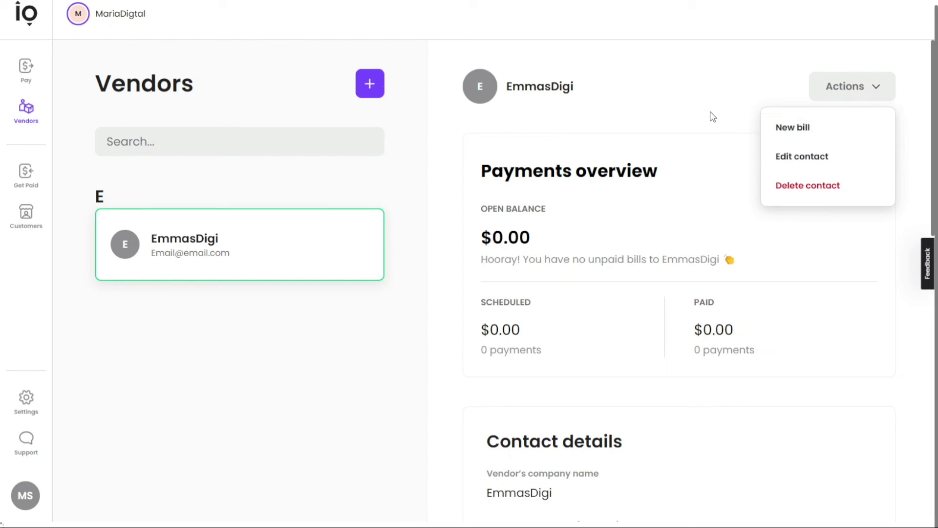
{"action": "left_click", "coordinate": [315, 295]}
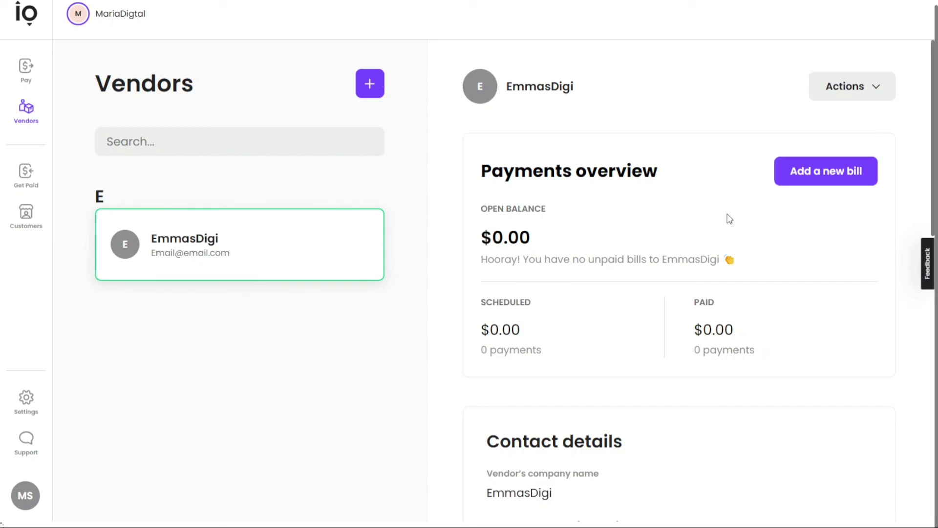
Draft a $1,000 one-time EmmasDigi bill, briefly trying Monthly and the due date calendar.
{"action": "left_click", "coordinate": [841, 179]}
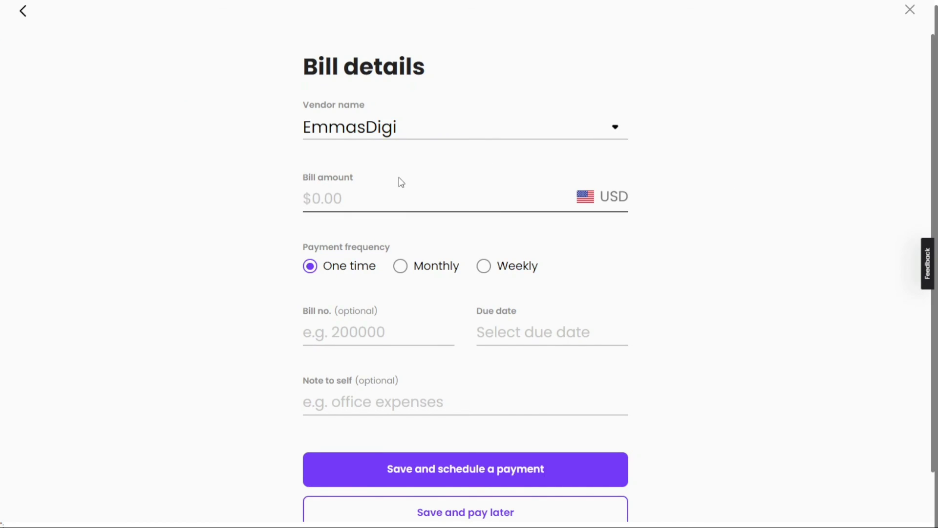
{"action": "type", "text": "1000"}
{"action": "left_click", "coordinate": [401, 267]}
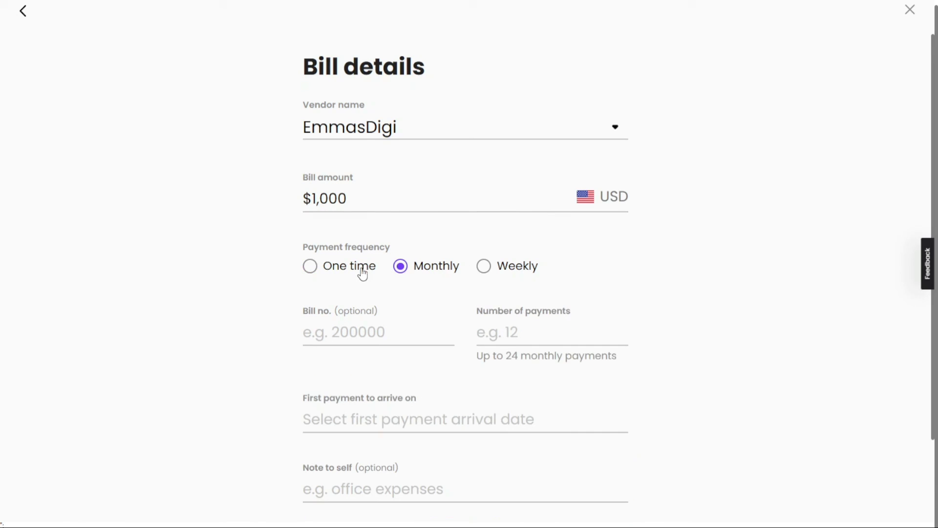
{"action": "left_click", "coordinate": [309, 266]}
{"action": "left_click", "coordinate": [523, 335]}
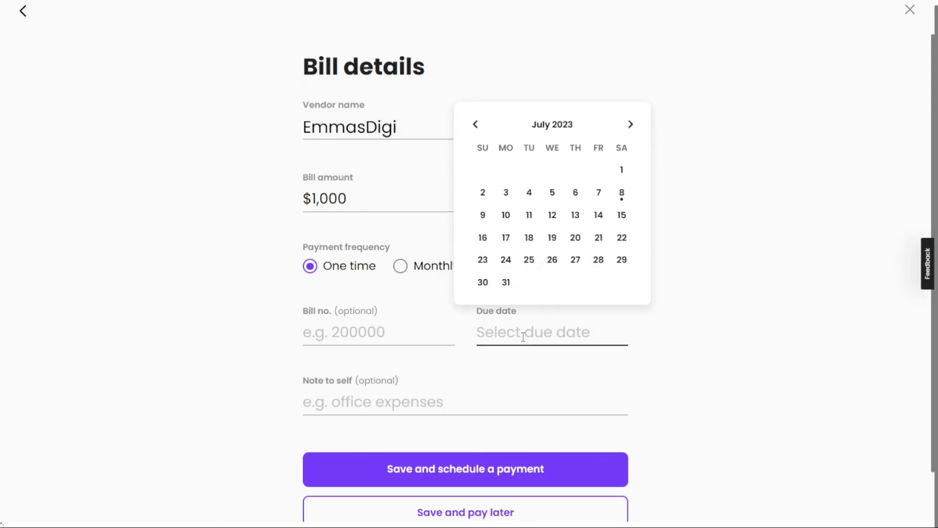
{"action": "left_click", "coordinate": [386, 334]}
Leave the Note to self empty and discard the unsaved bill without saving.
{"action": "left_click", "coordinate": [387, 396]}
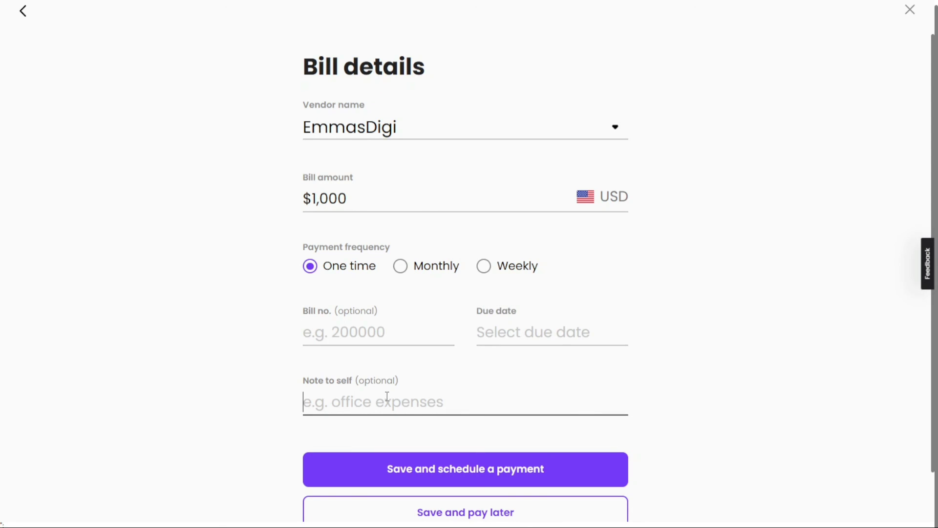
{"action": "left_click", "coordinate": [779, 211]}
{"action": "left_click", "coordinate": [908, 20]}
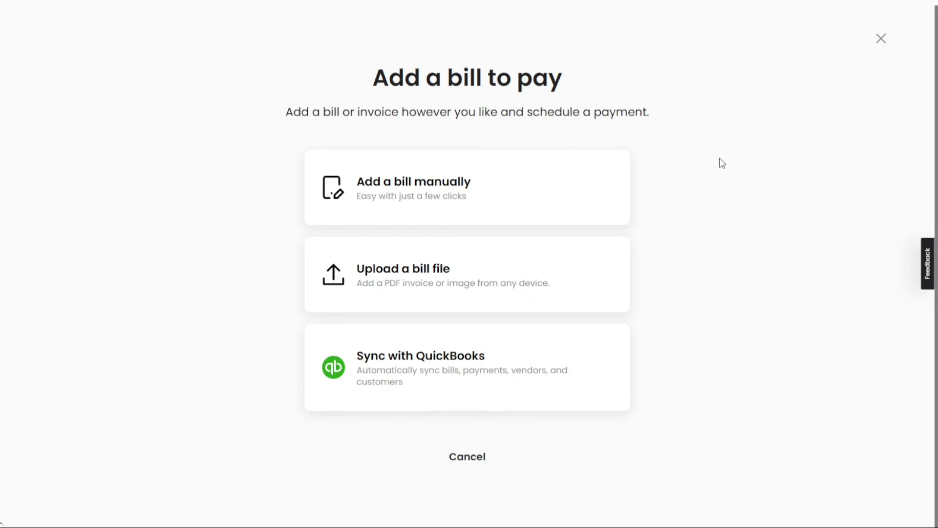
{"action": "left_click", "coordinate": [881, 39]}
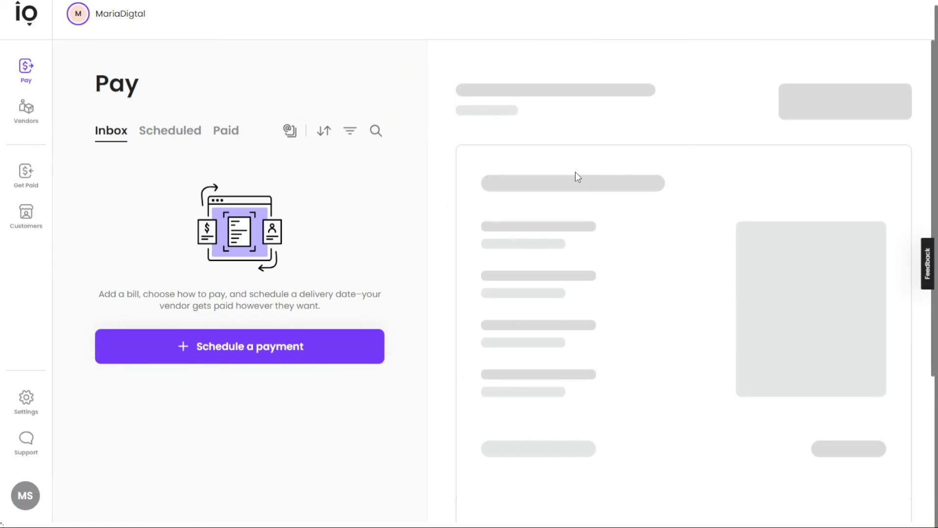